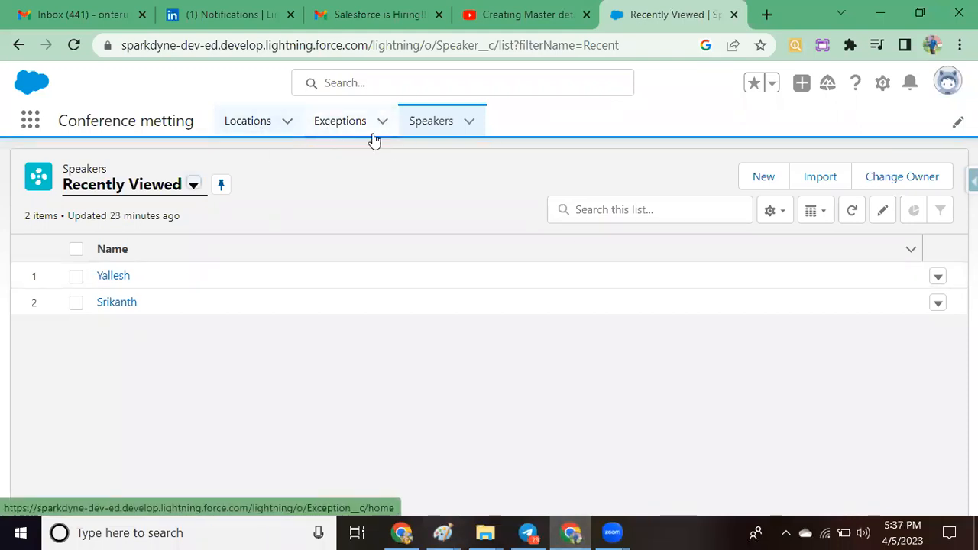
Step: Review the existing records in the Speakers and Locations lists
click(434, 125)
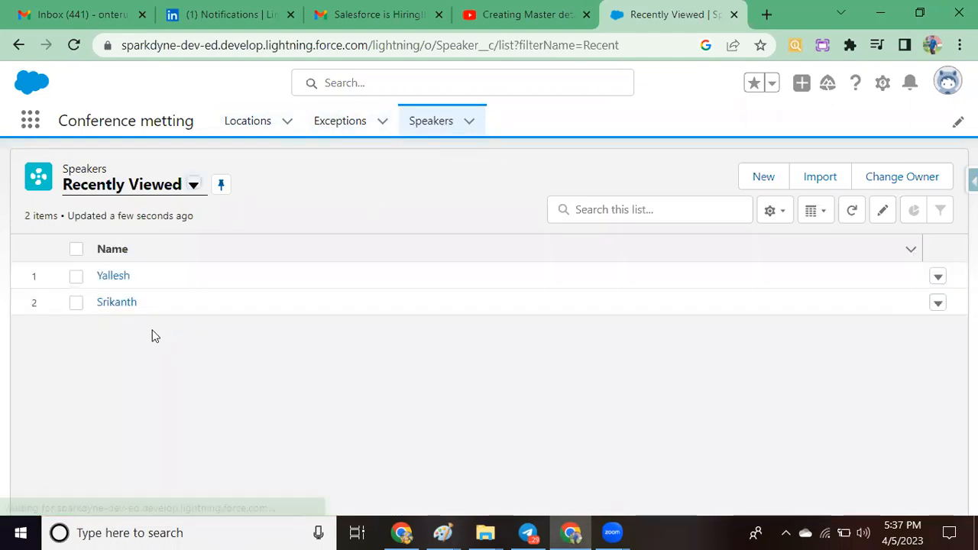
click(267, 128)
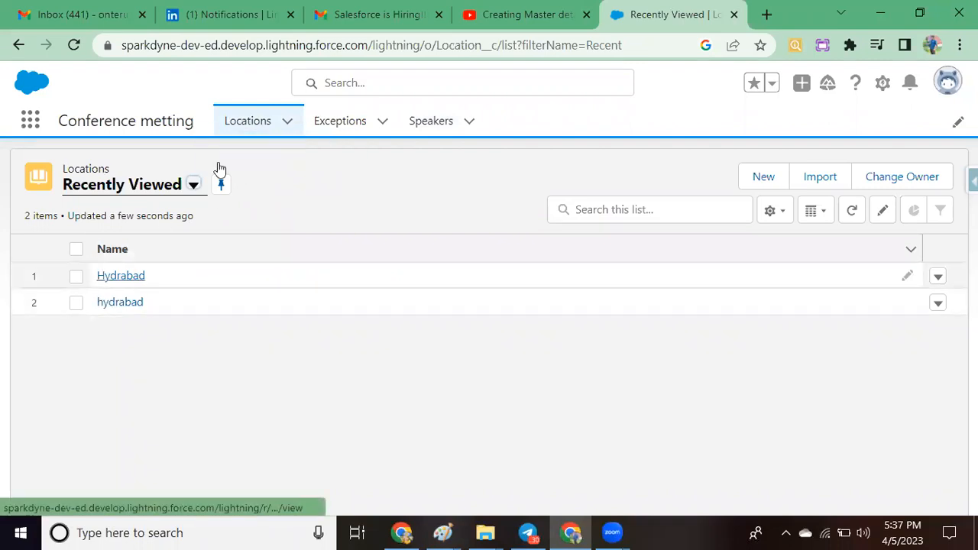
click(416, 130)
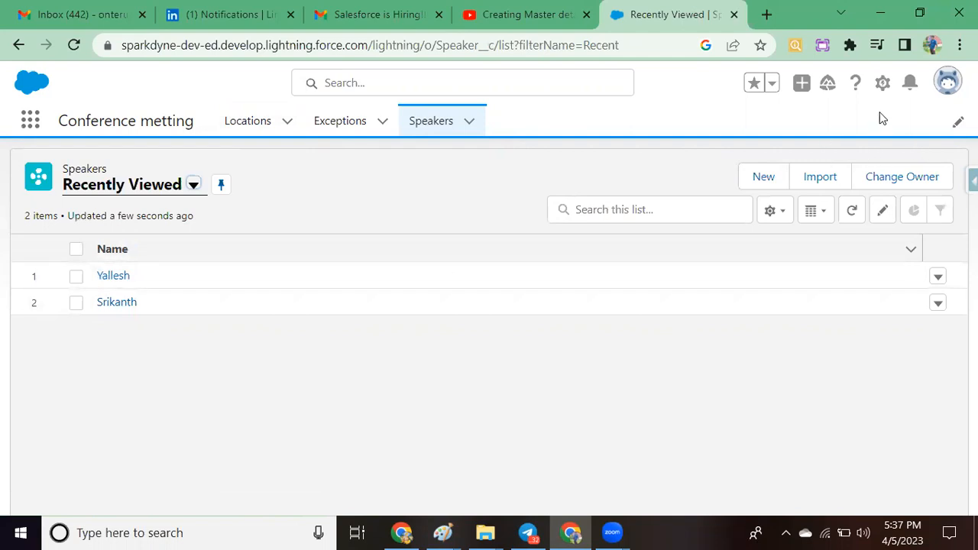
Step: Open Setup for the current app and show the Object Manager
click(882, 86)
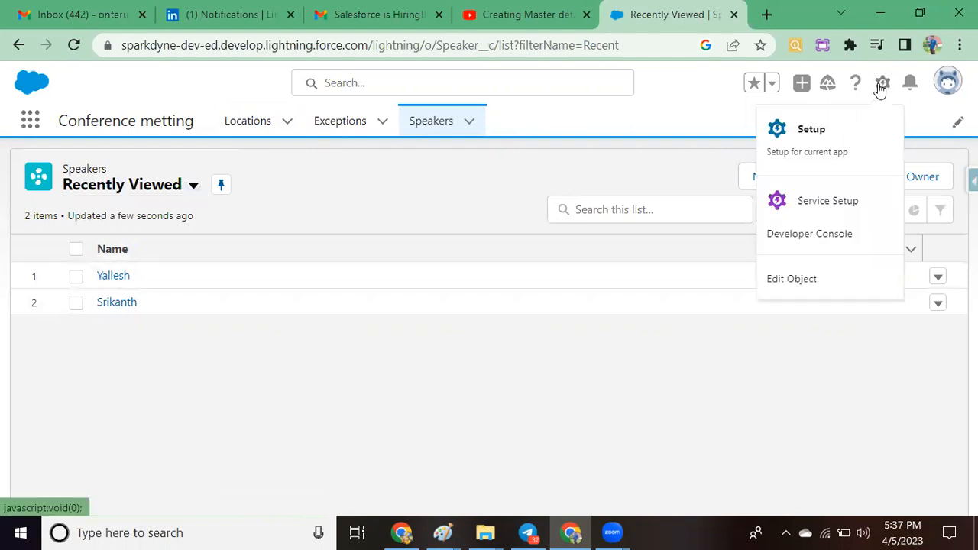
click(800, 154)
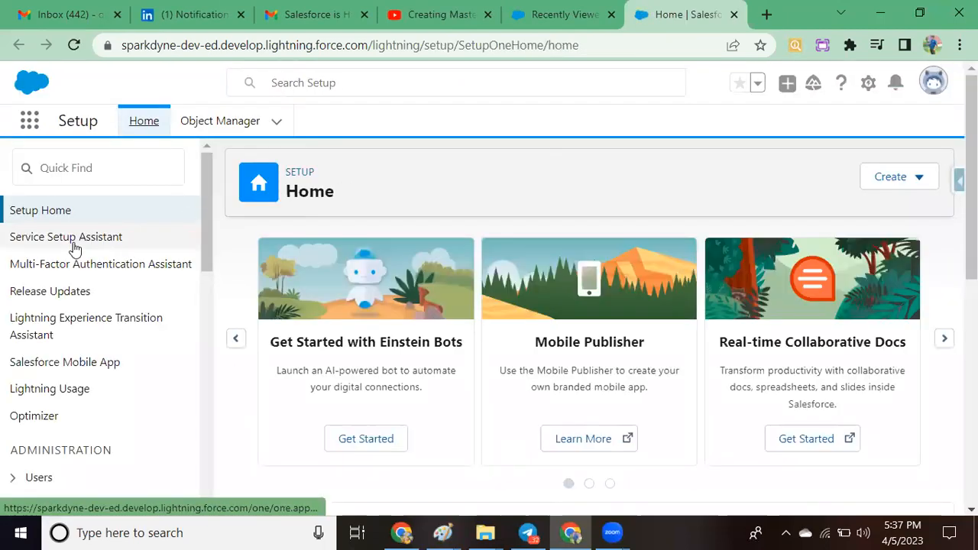
click(77, 174)
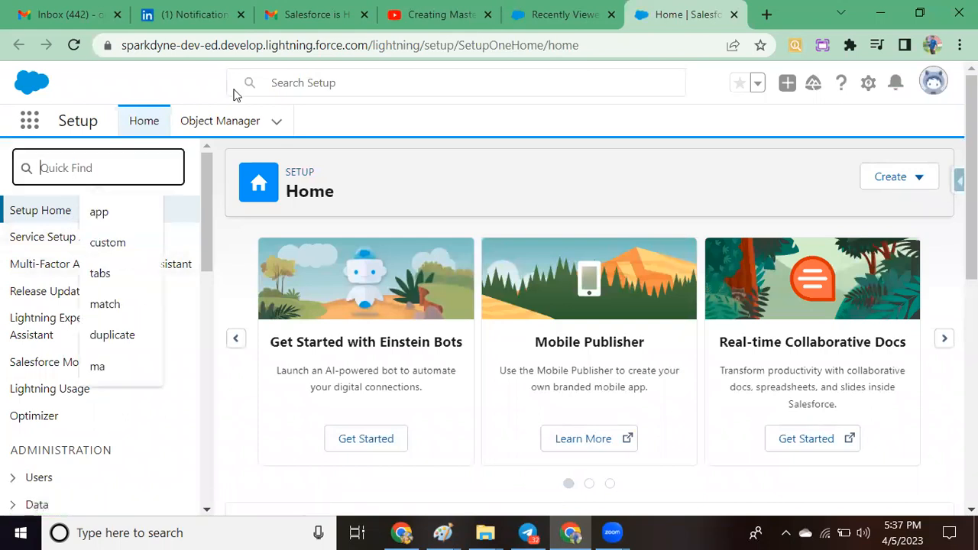
click(214, 121)
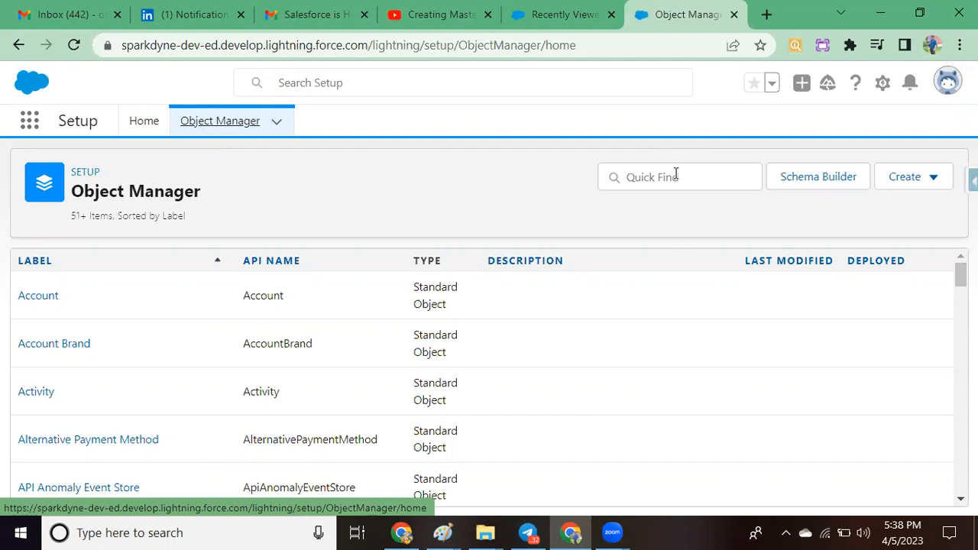
Step: Search the objects for "speaker" and open the fields and relationships of the Speaker object with API name Speaker__c
click(656, 172)
text(speaker)
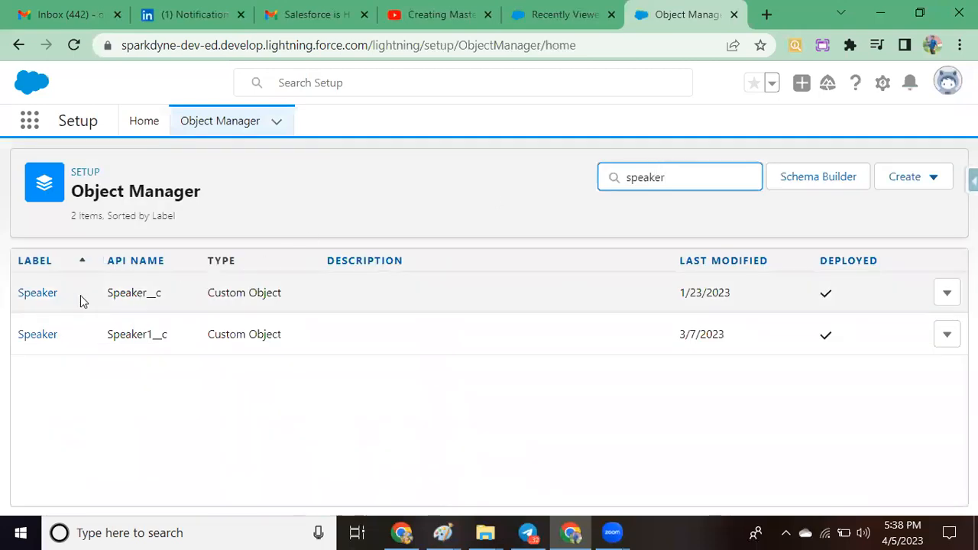
click(34, 296)
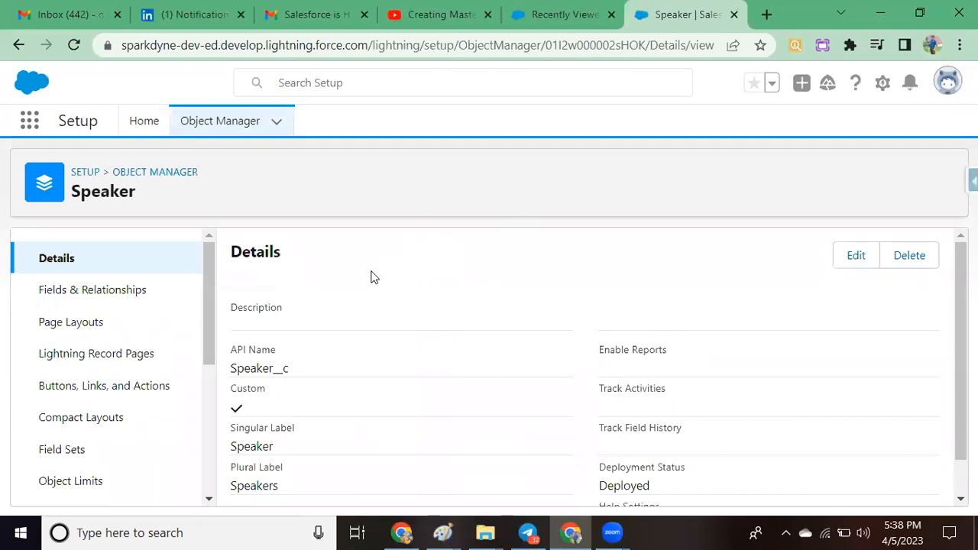
click(113, 297)
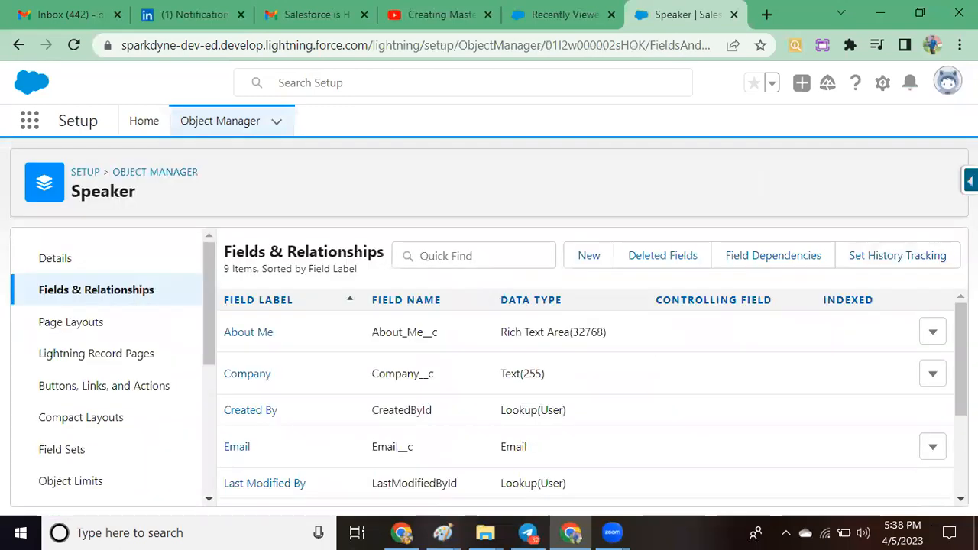
Step: Start a new custom field on the Speaker object with the Master-Detail Relationship data type
click(590, 255)
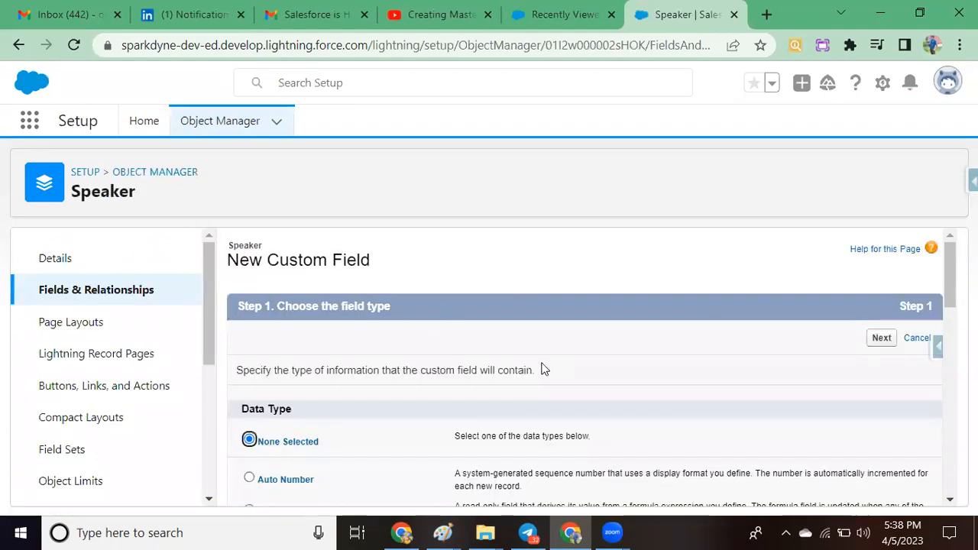
drag(951, 256, 950, 322)
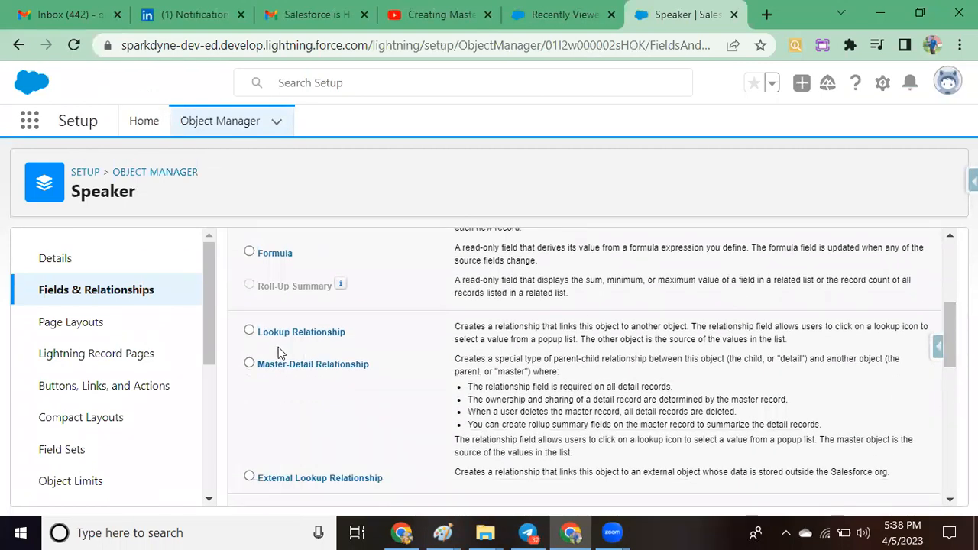
click(250, 364)
scroll(945, 336, down, 6)
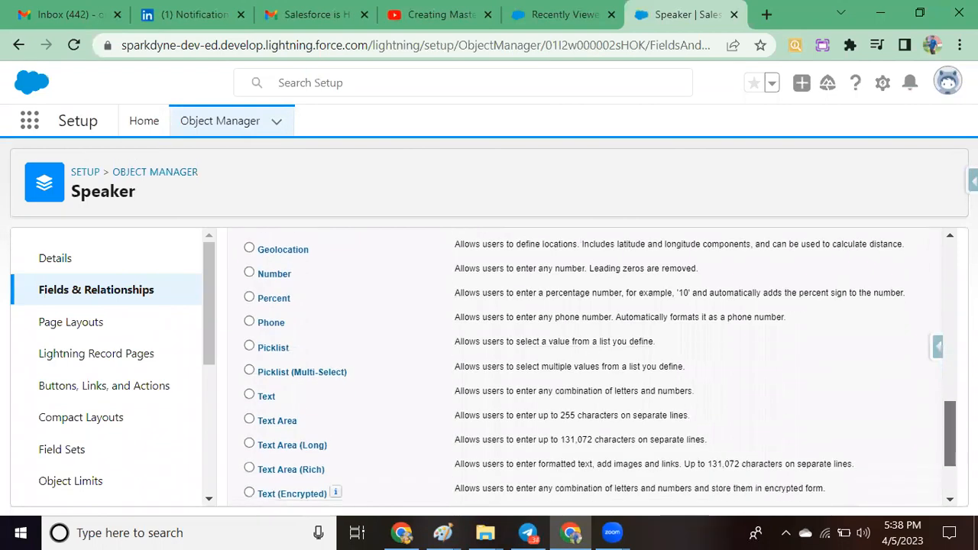
click(883, 489)
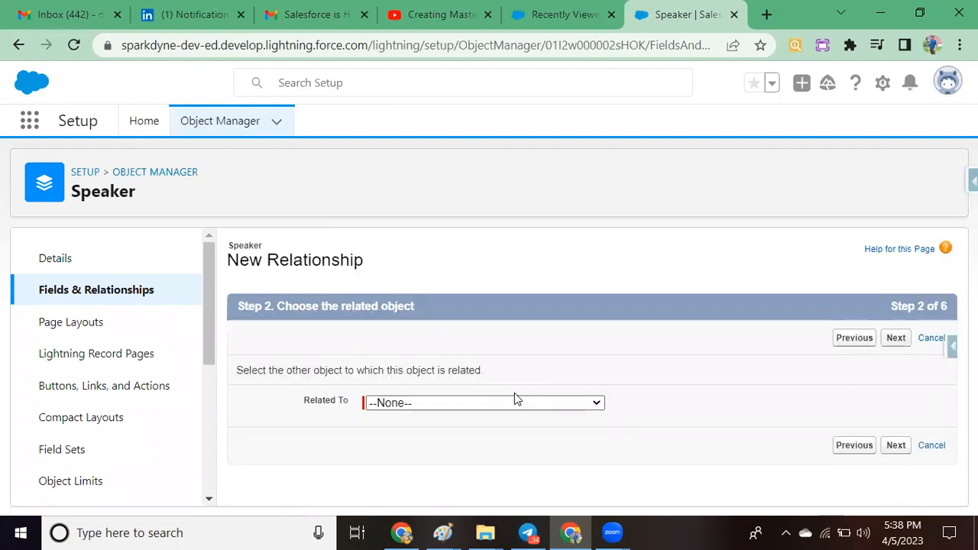
Step: Relate the new master-detail field to the second Location object in the list of related objects
click(516, 403)
scroll(551, 306, down, 1)
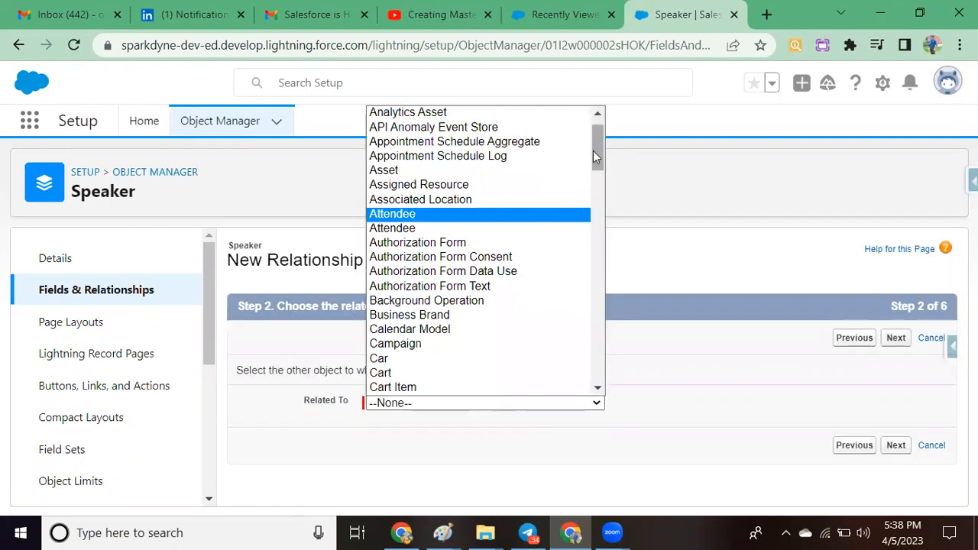
drag(595, 174, 602, 256)
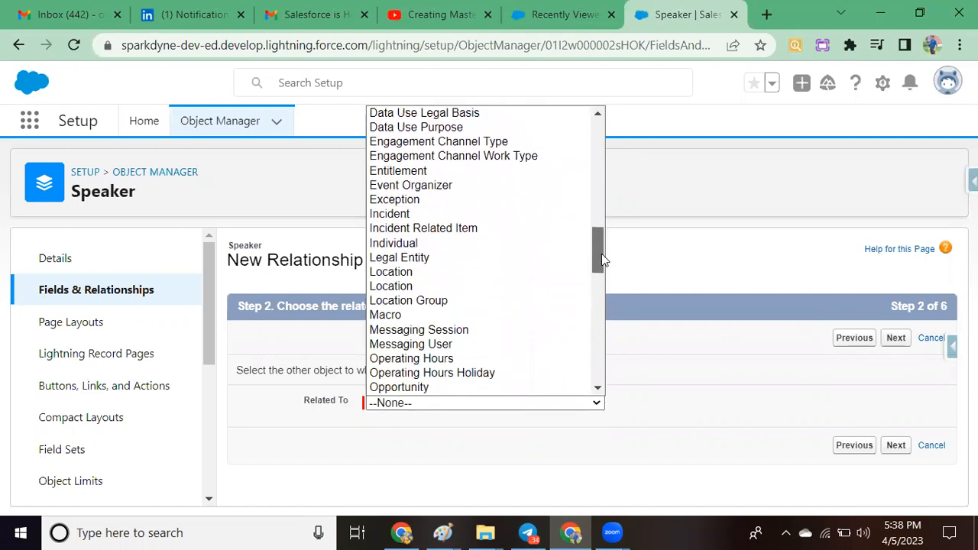
click(429, 285)
click(897, 448)
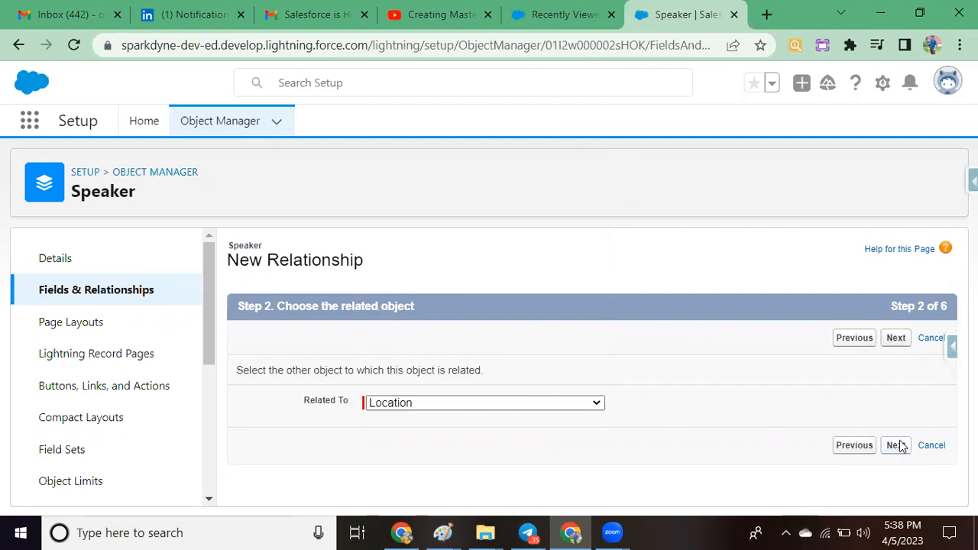
Step: Try to save the Location master-detail field with the default settings, field-level security, page layouts and Speakers related list
scroll(880, 441, down, 2)
scroll(592, 373, down, 3)
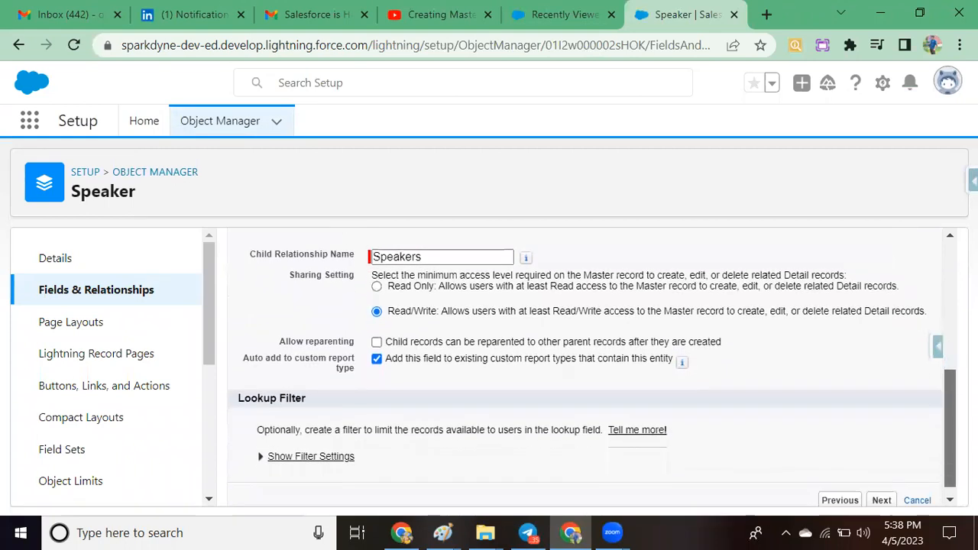
click(880, 489)
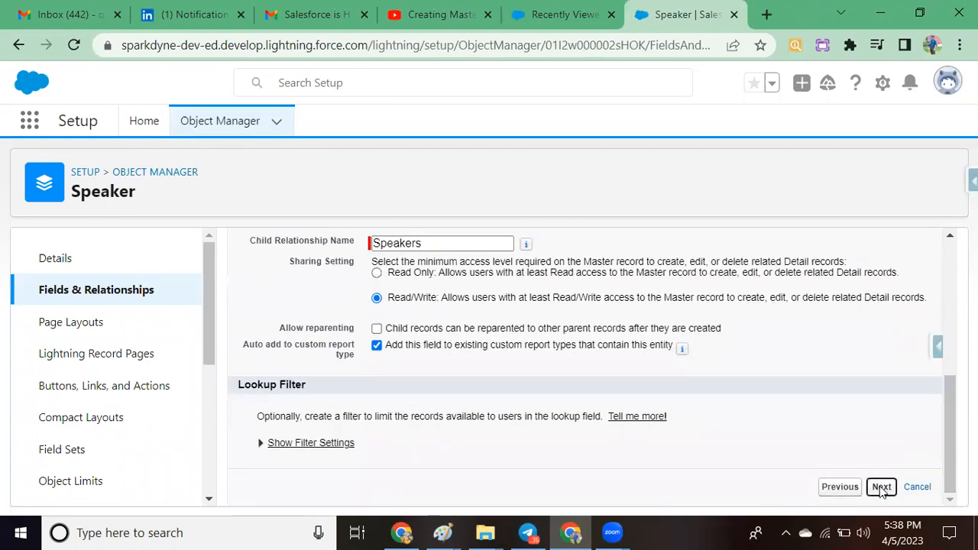
scroll(910, 348, down, 5)
scroll(585, 367, down, 5)
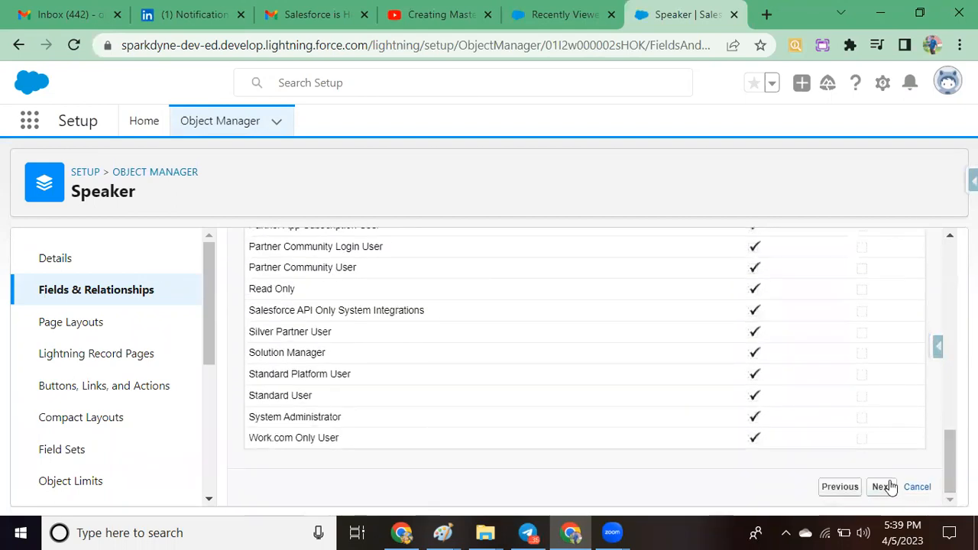
click(887, 487)
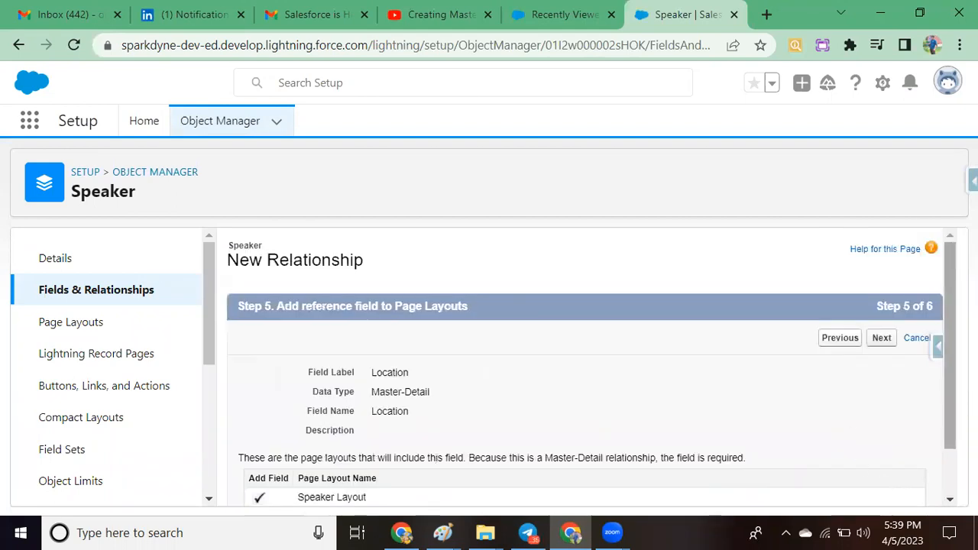
drag(950, 416, 950, 466)
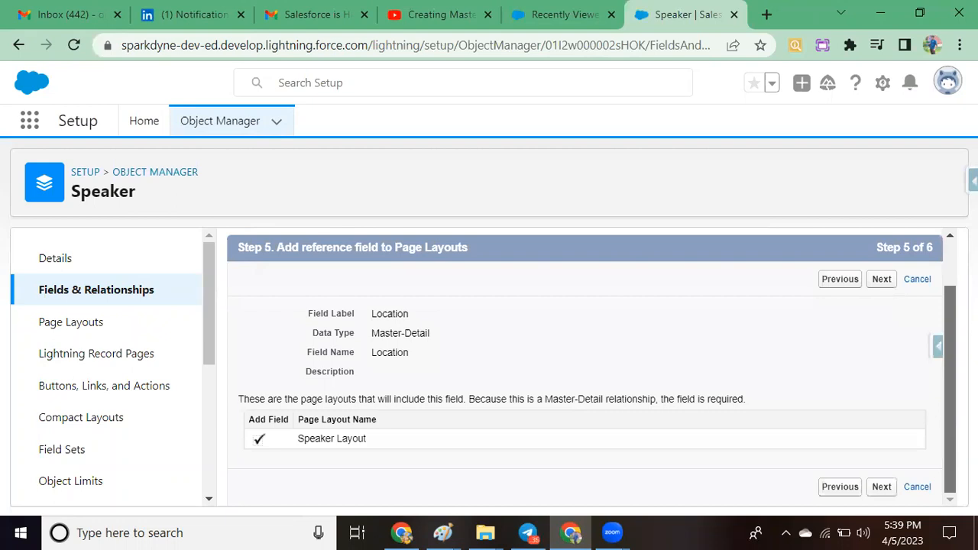
click(882, 487)
drag(948, 368, 902, 512)
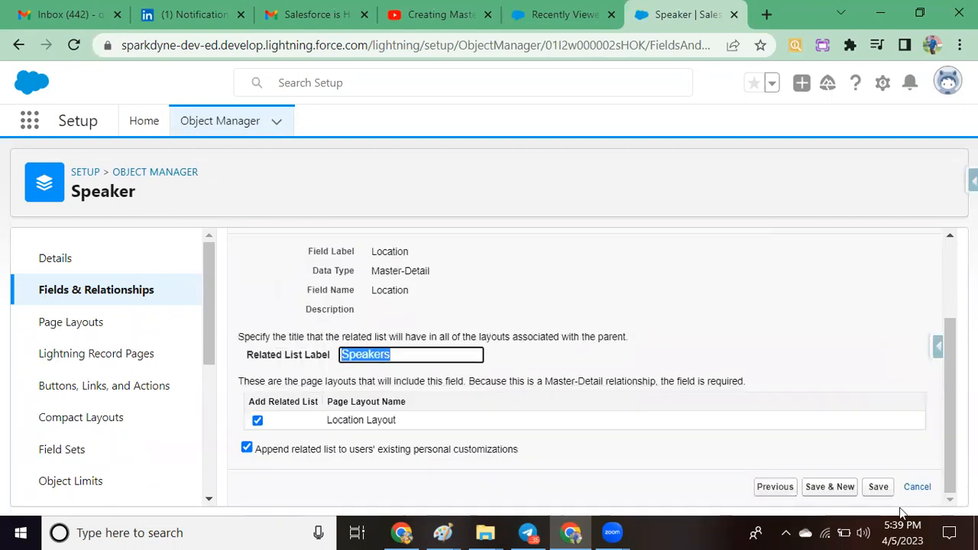
click(877, 487)
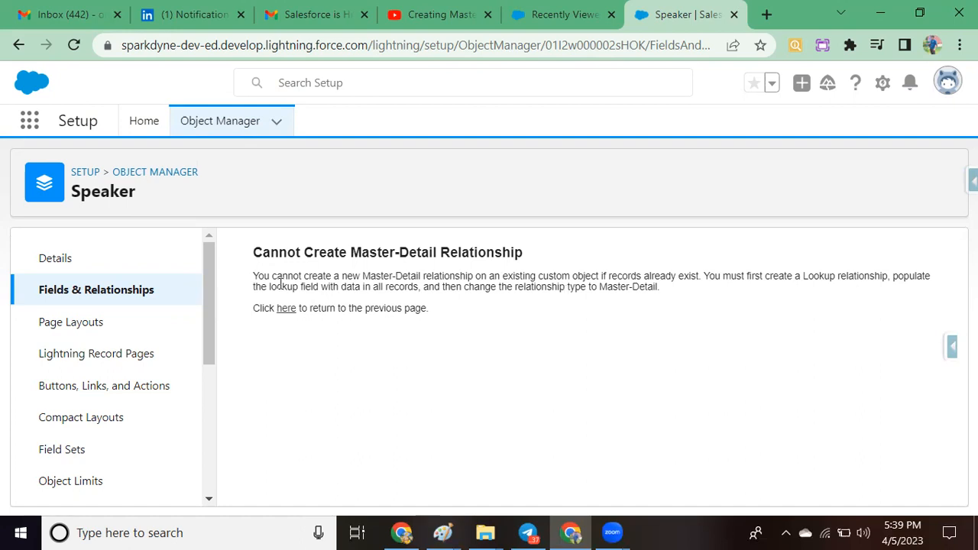
Step: Start another new custom field on the Speaker object, this time with the Lookup Relationship data type
click(142, 291)
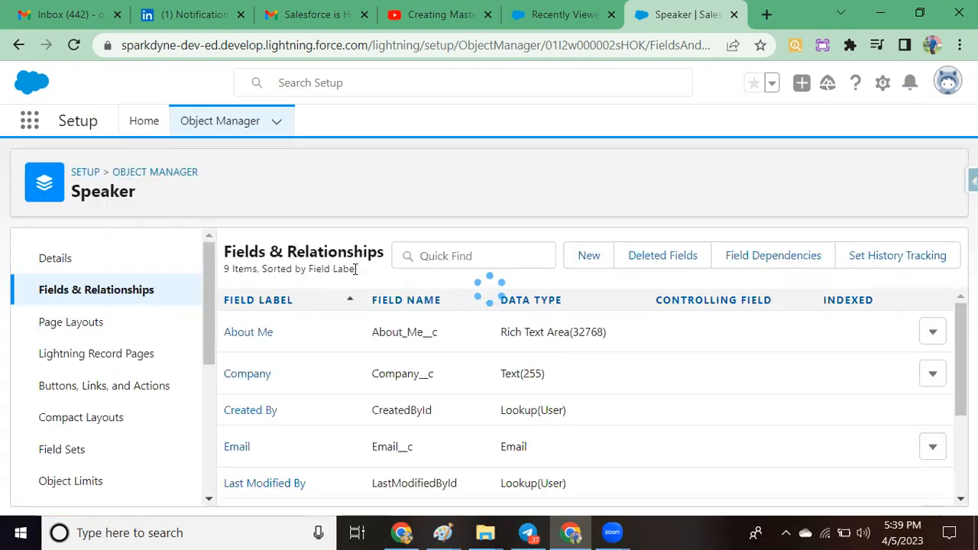
click(582, 262)
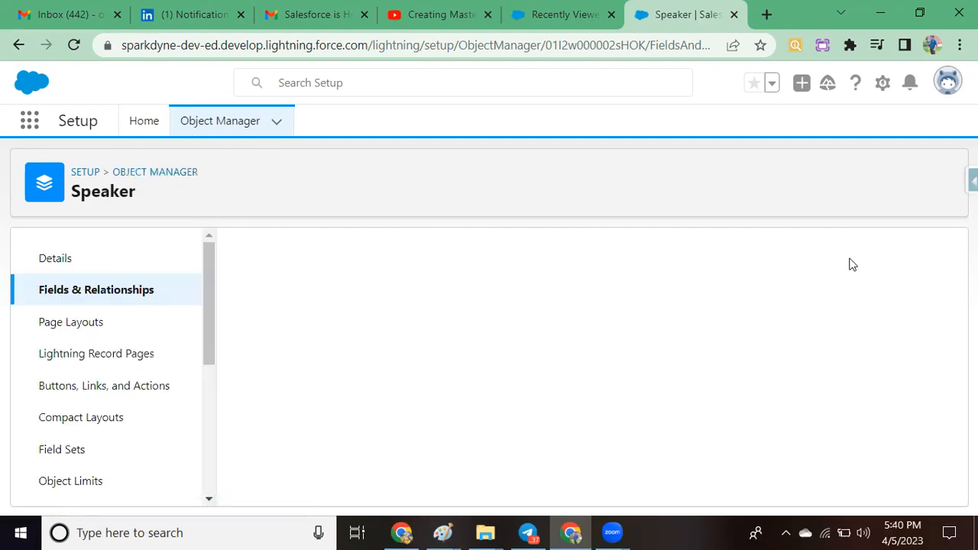
scroll(585, 367, down, 3)
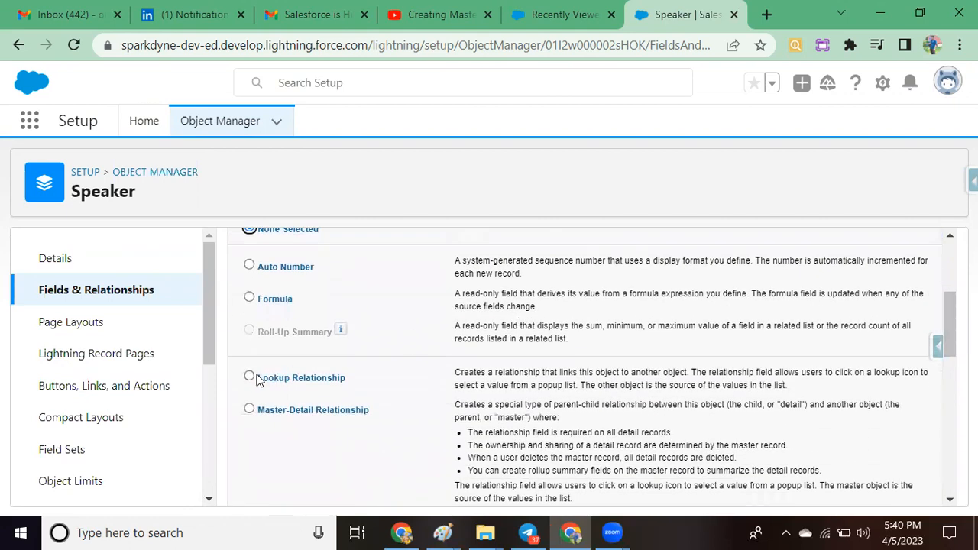
click(250, 377)
drag(950, 324, 940, 465)
click(881, 487)
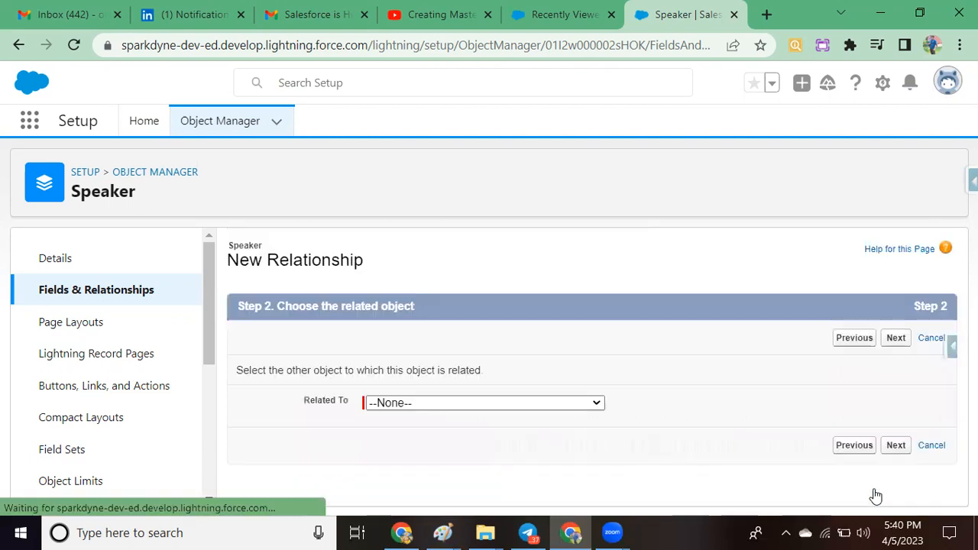
Step: Relate the lookup field to the second Location object in the list of related objects
click(514, 406)
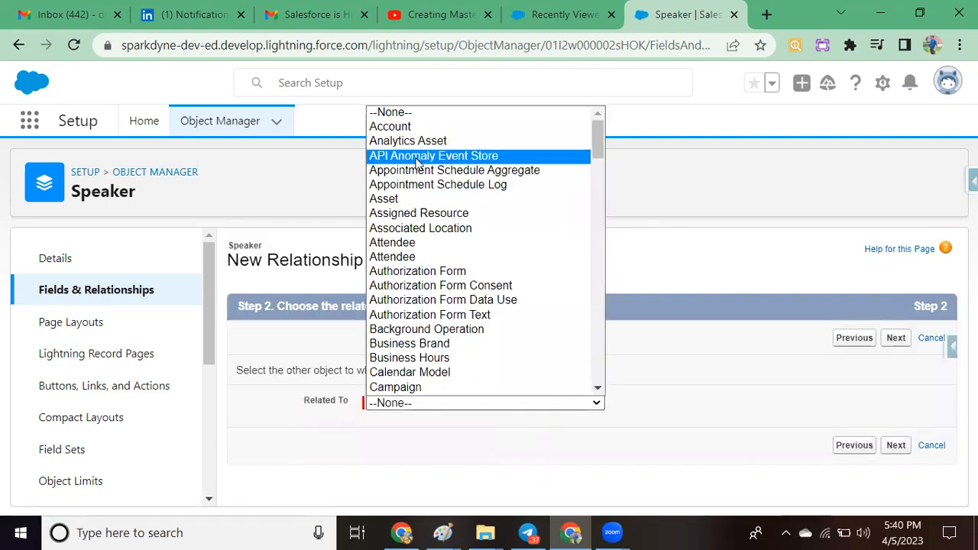
drag(597, 139, 592, 230)
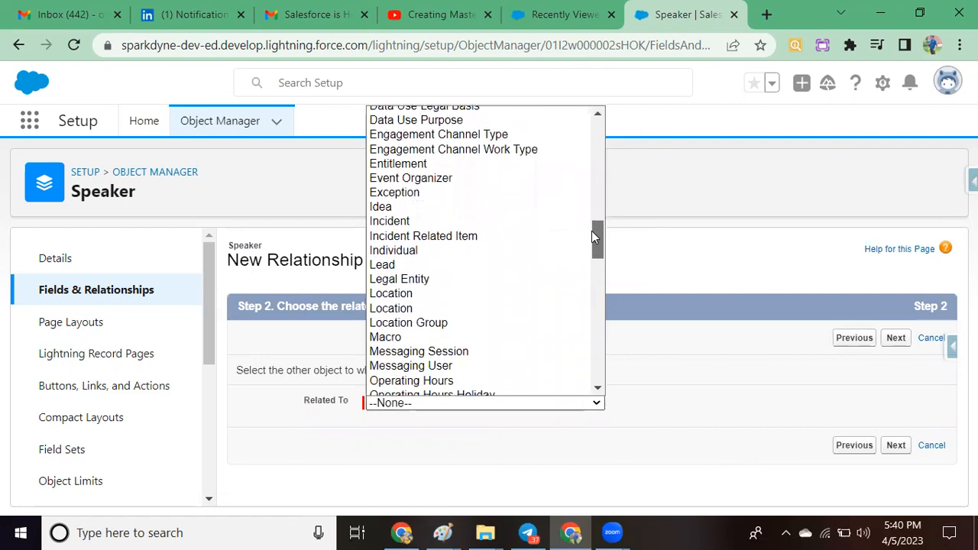
click(409, 308)
click(896, 448)
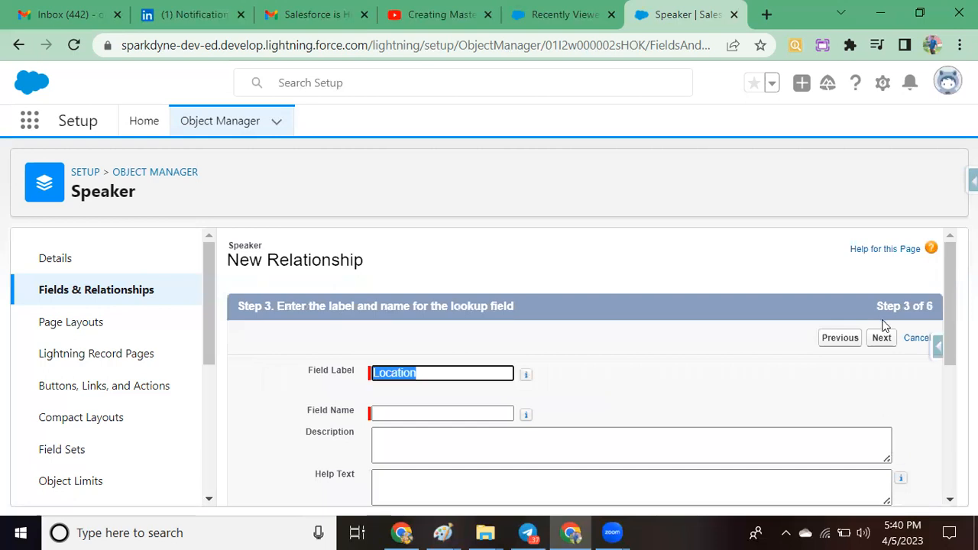
Step: Accept Location as the lookup's field label and name, keep the default field-level security and continue to the page layout settings
click(882, 340)
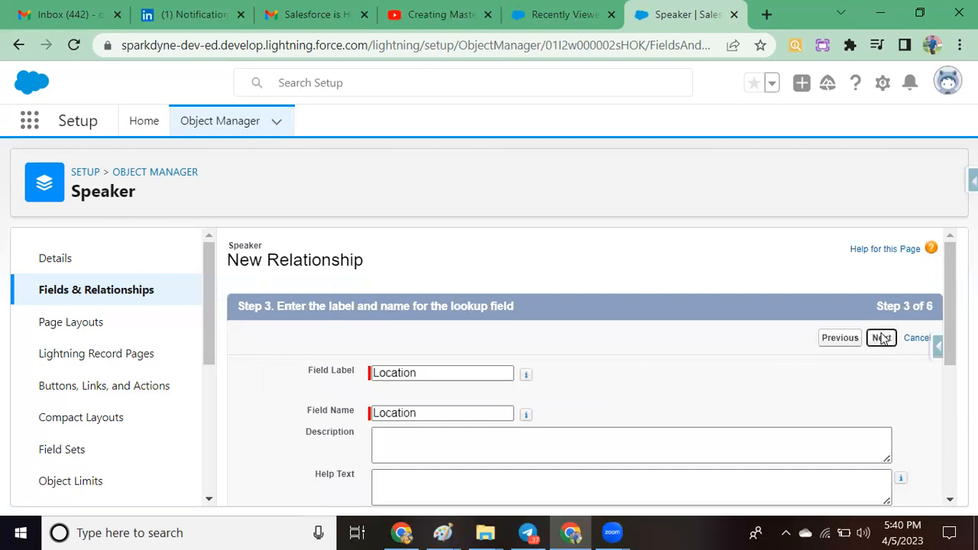
click(885, 343)
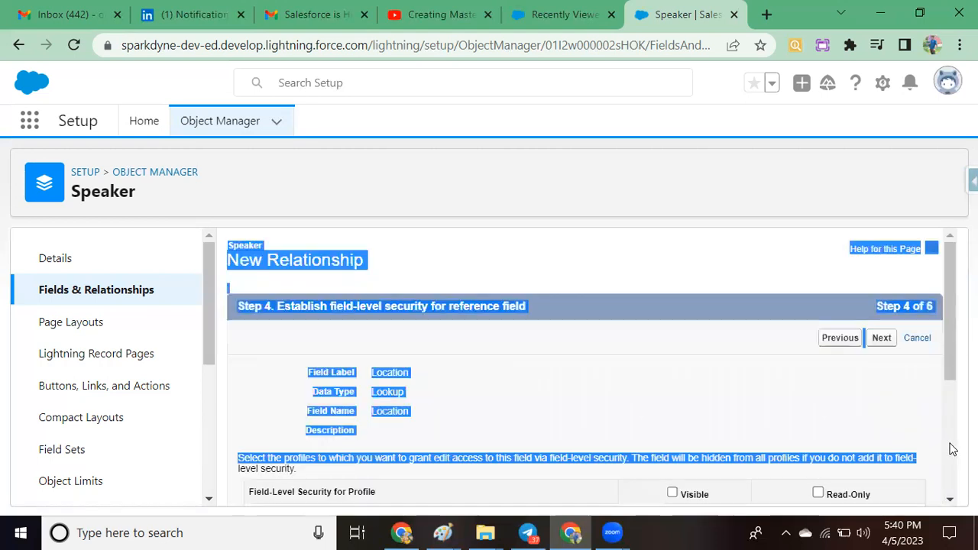
click(841, 410)
drag(950, 283, 950, 490)
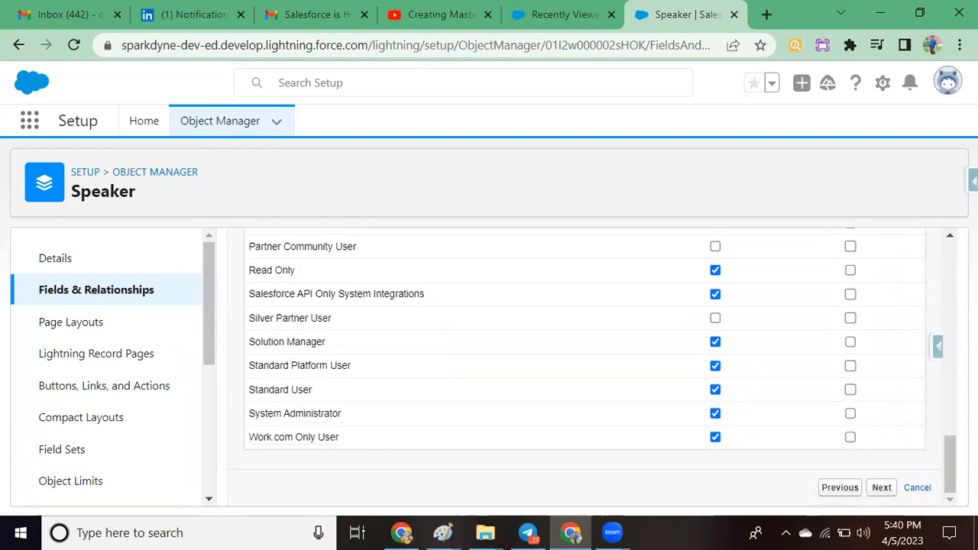
click(881, 488)
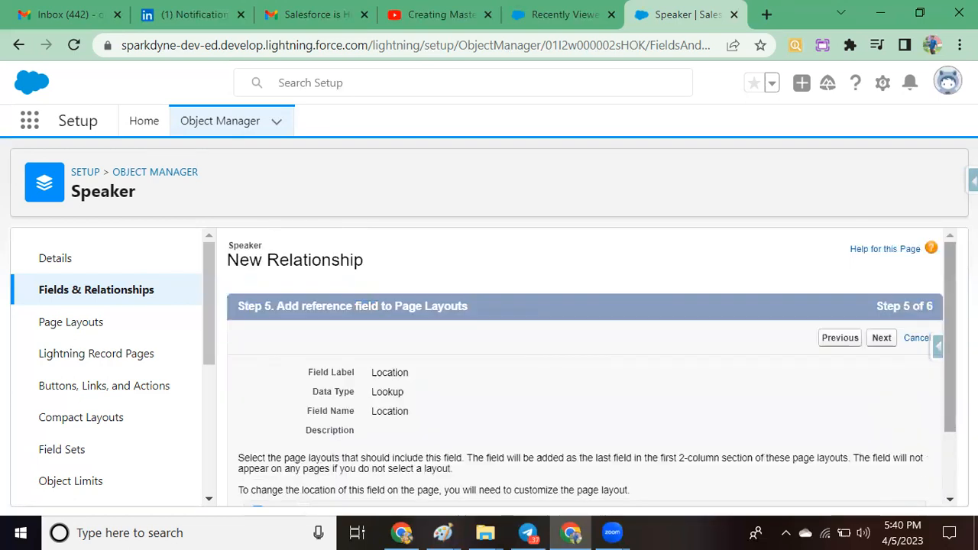
Step: Save the Location lookup field with the default page layouts and the Speakers related list on the Location Layout
click(880, 338)
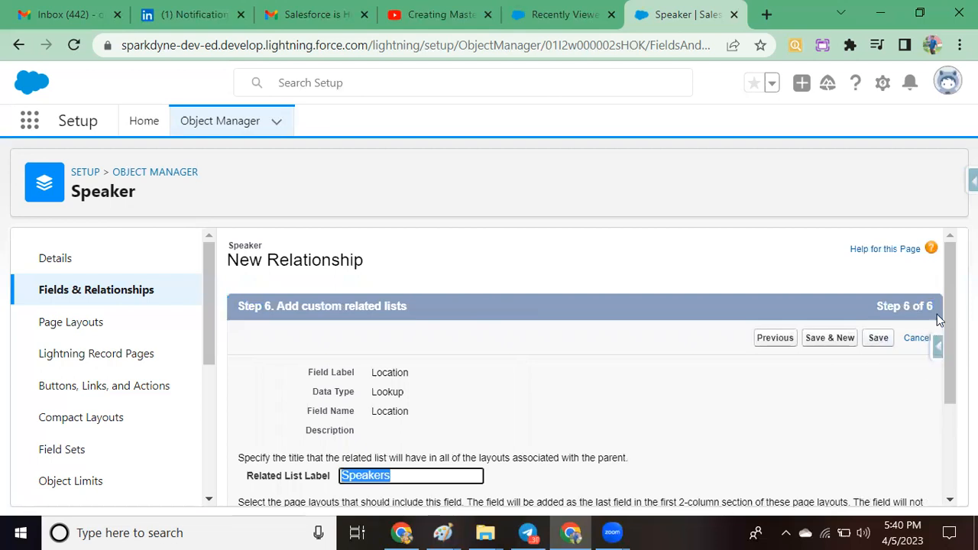
drag(949, 279, 952, 372)
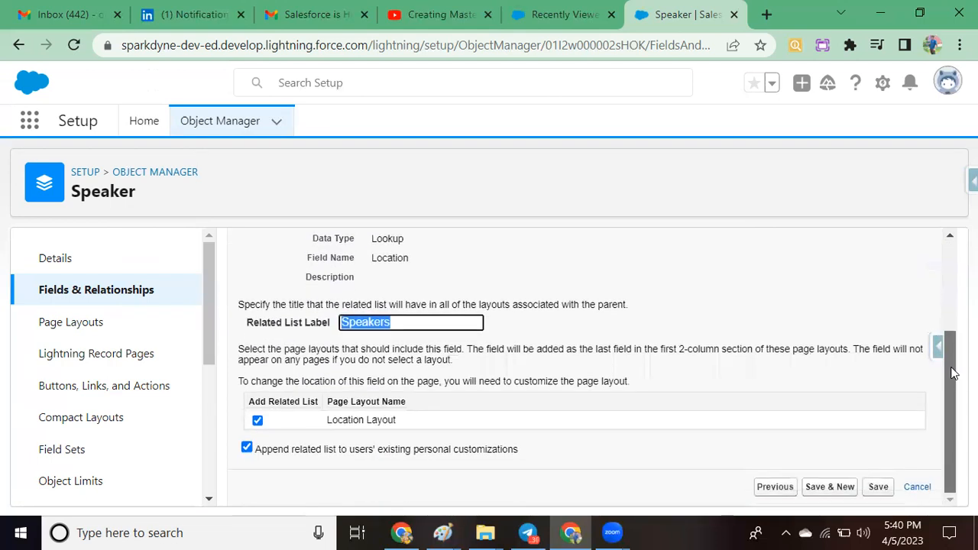
click(879, 487)
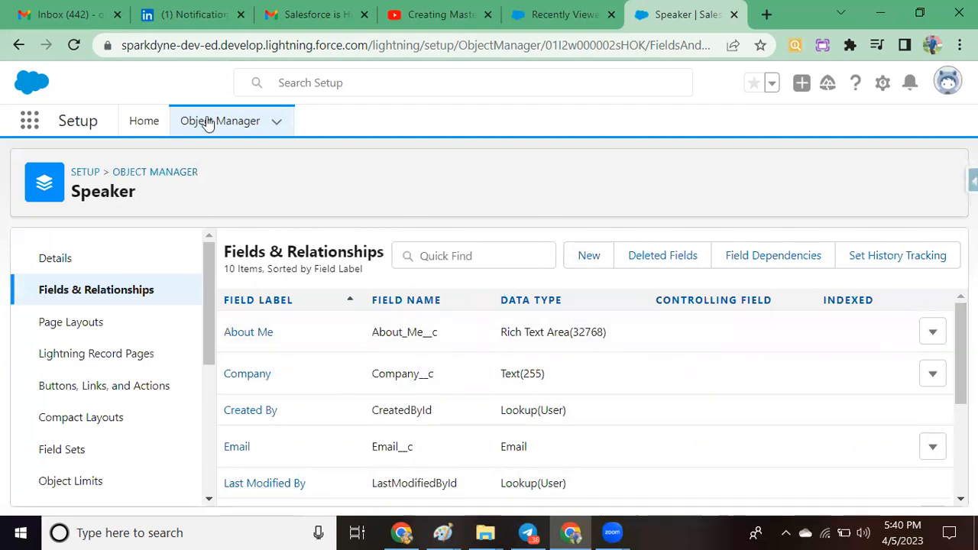
drag(132, 45, 366, 62)
key(ctrl+c)
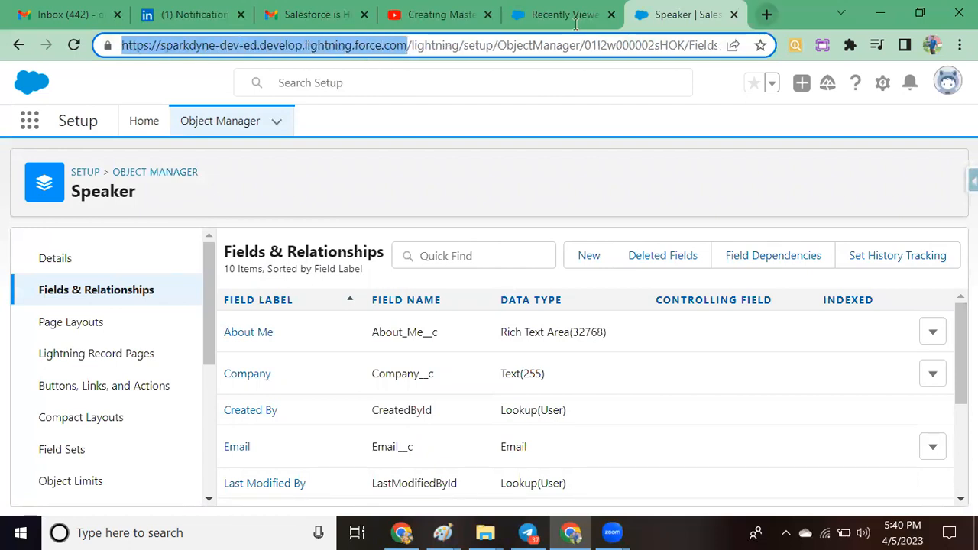
key(ctrl+t)
click(571, 51)
key(ctrl+v)
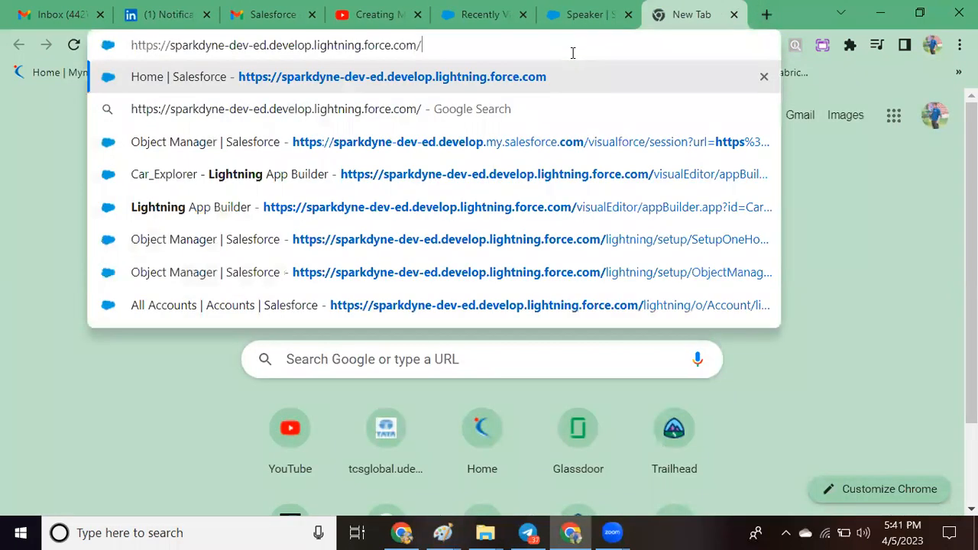
key(BackSpace)
key(Return)
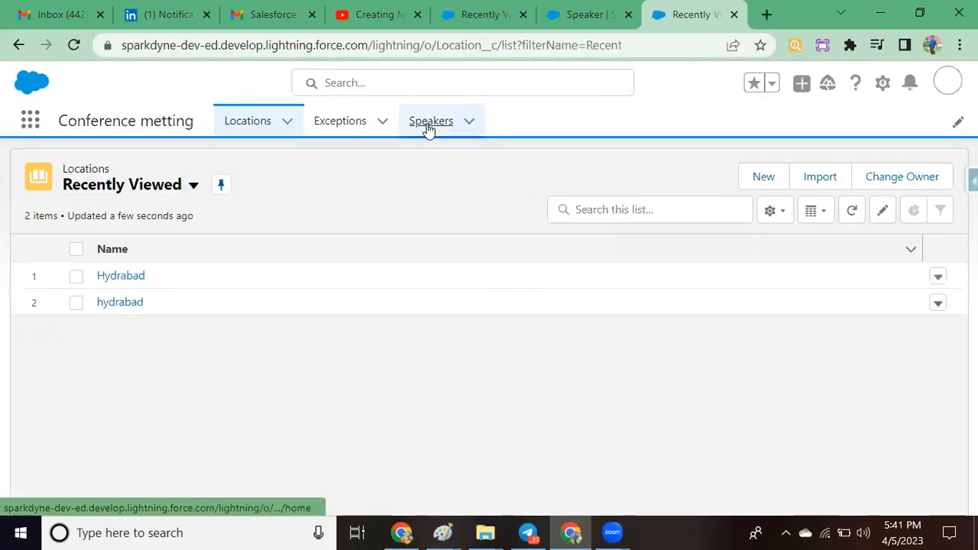
Step: Set the Location of the first recently viewed speaker record to Hydrabad and save the record
click(429, 126)
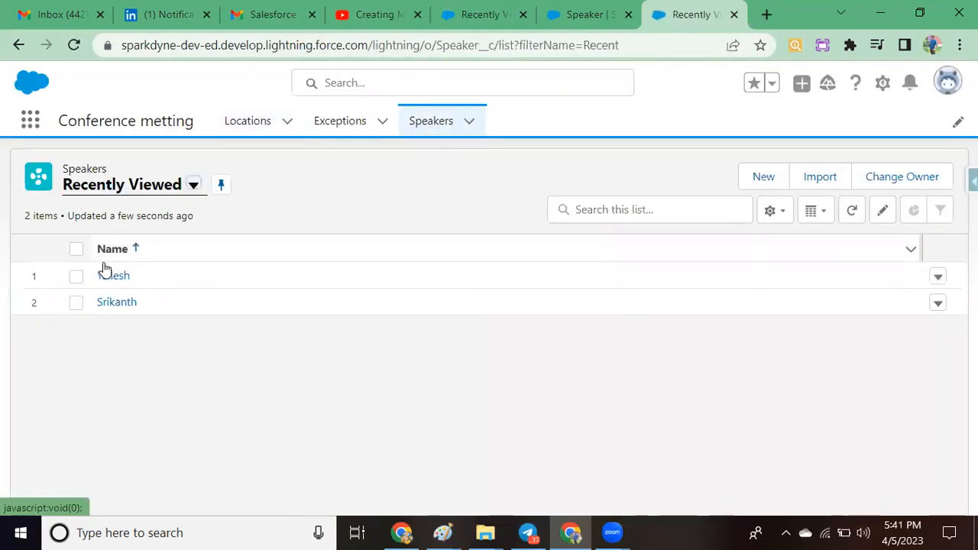
click(110, 276)
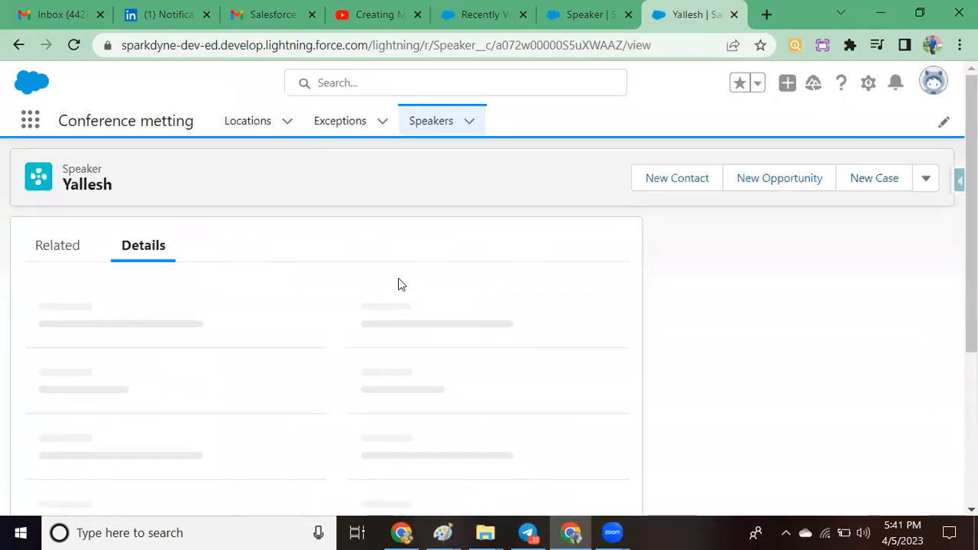
scroll(318, 429, down, 1)
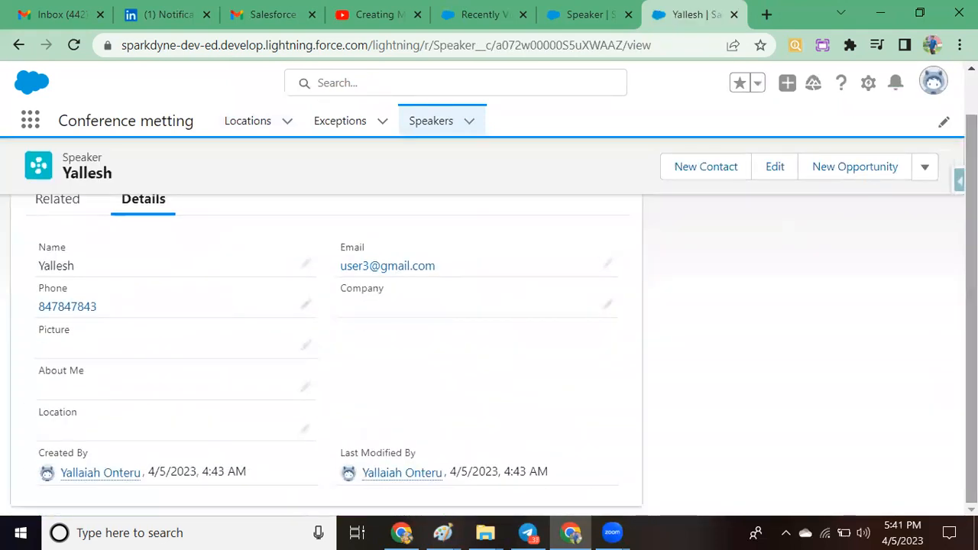
click(306, 428)
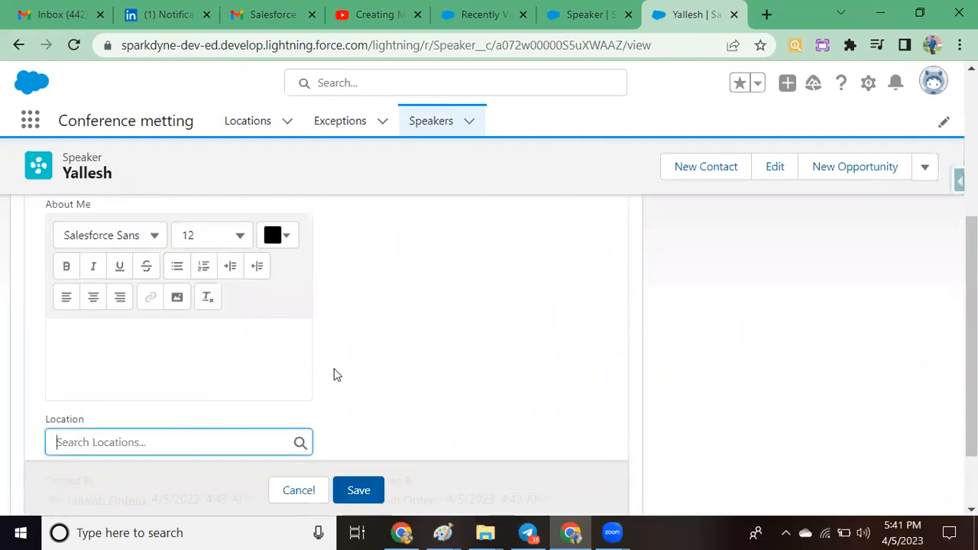
scroll(504, 321, down, 1)
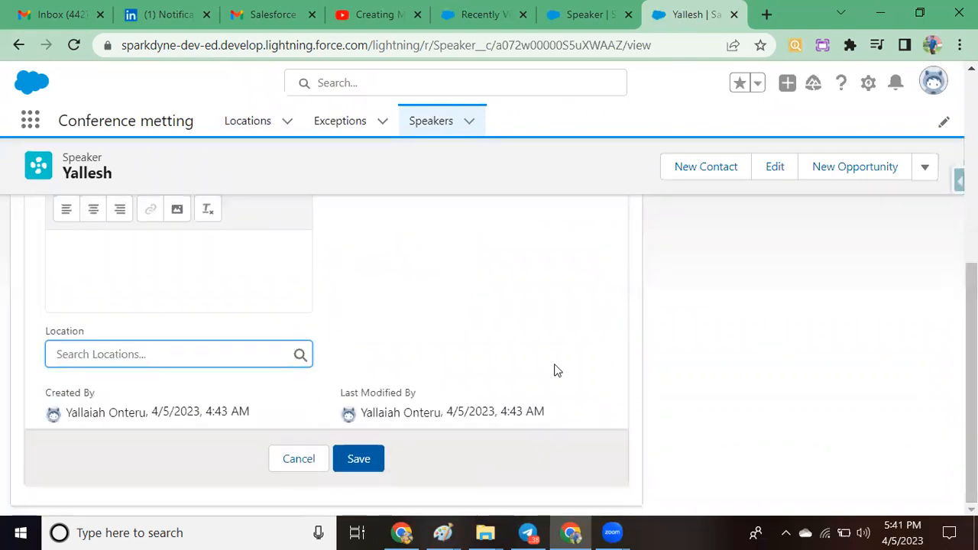
click(221, 352)
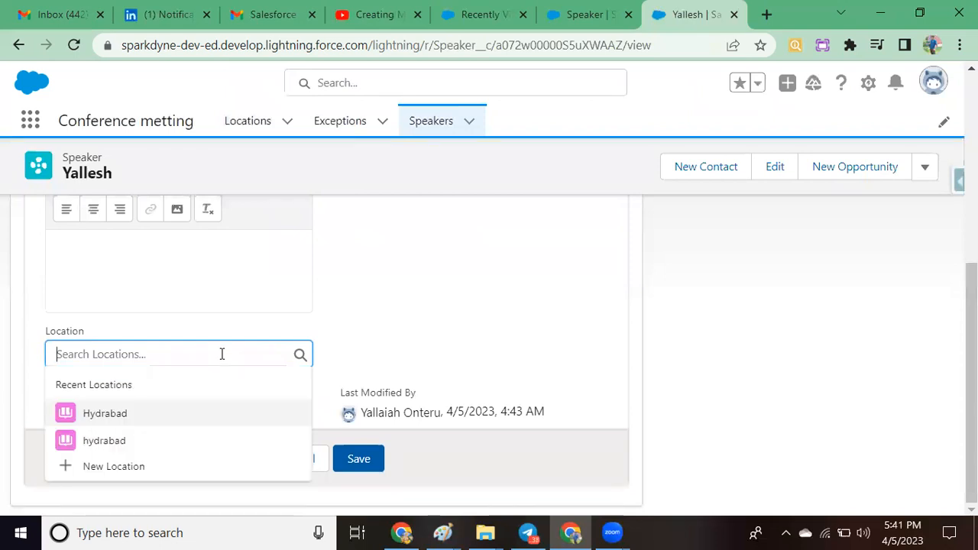
click(106, 414)
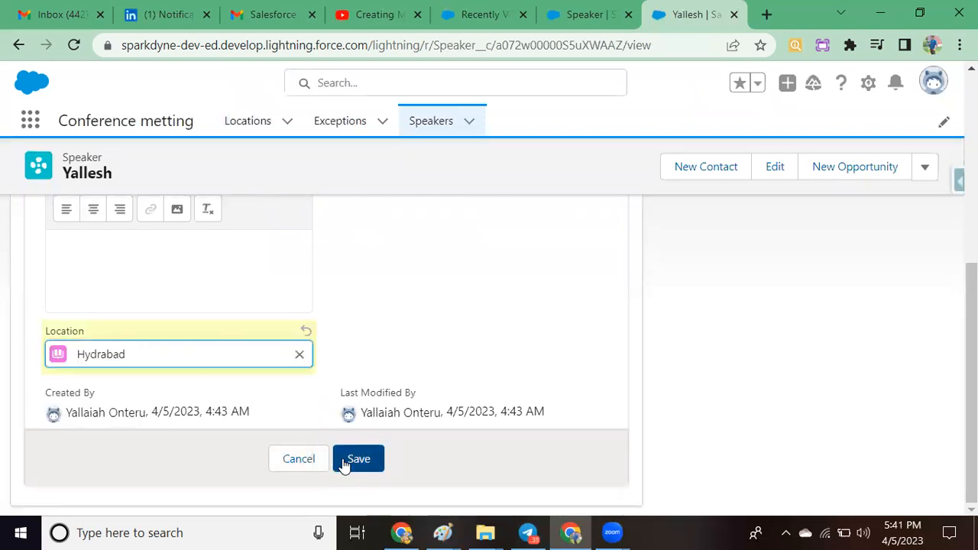
click(356, 460)
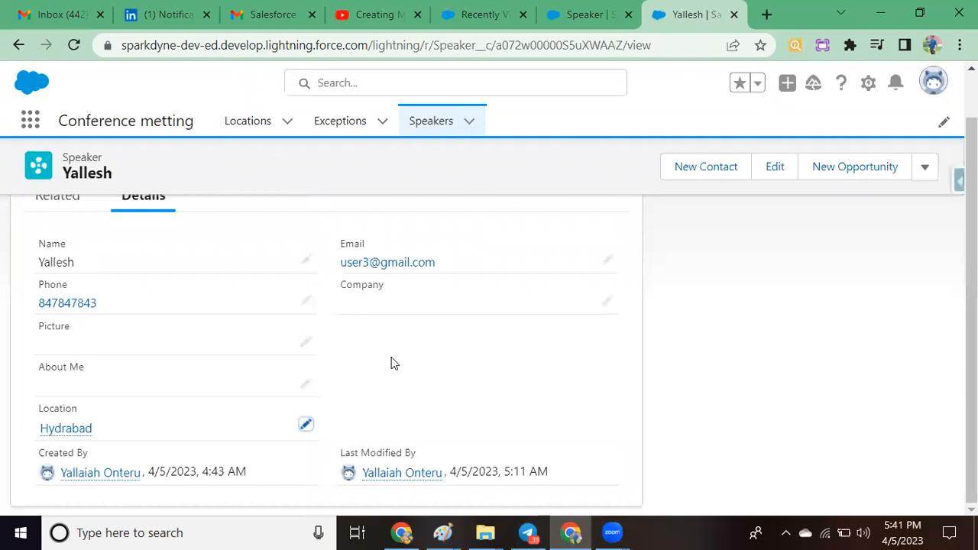
Step: Set the Location of the second recently viewed speaker record to the lowercase hydrabad entry and save it
click(432, 119)
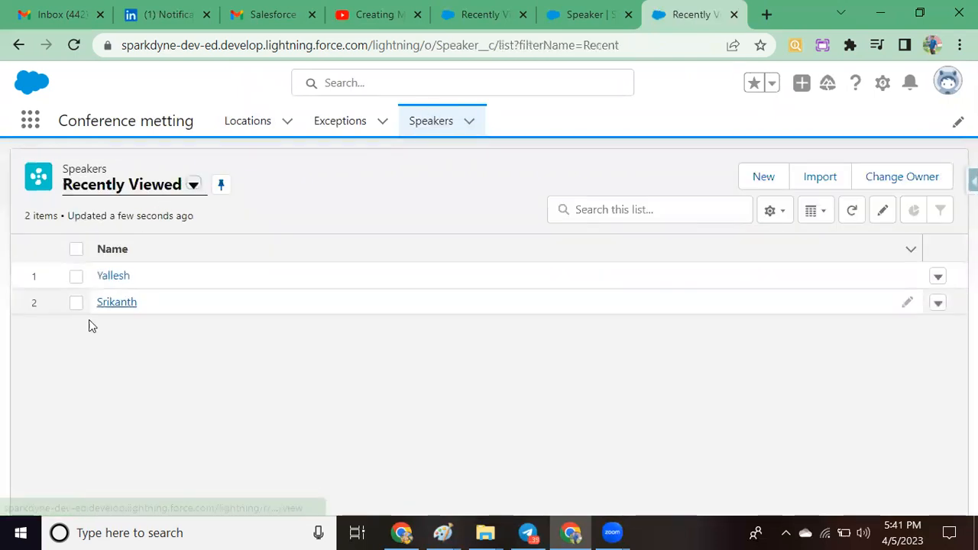
click(117, 303)
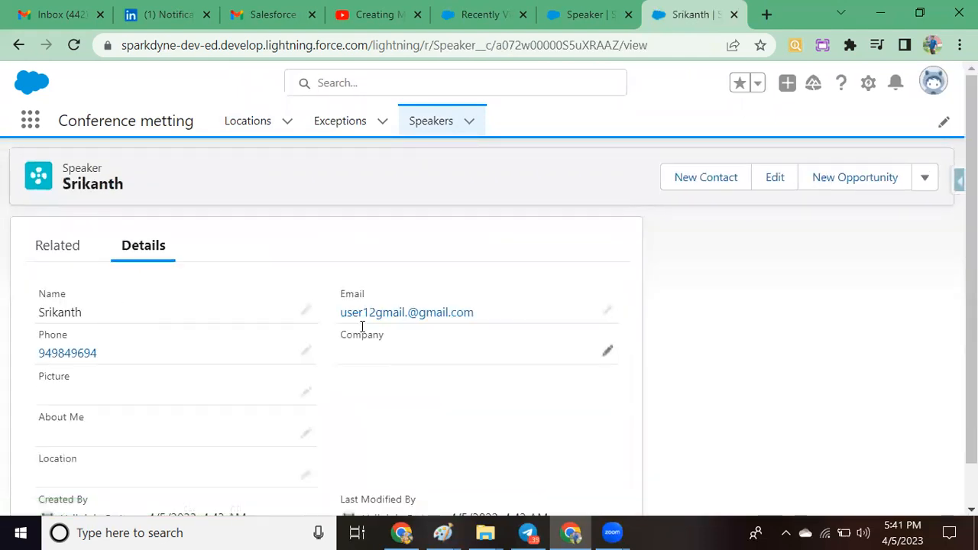
scroll(951, 217, down, 1)
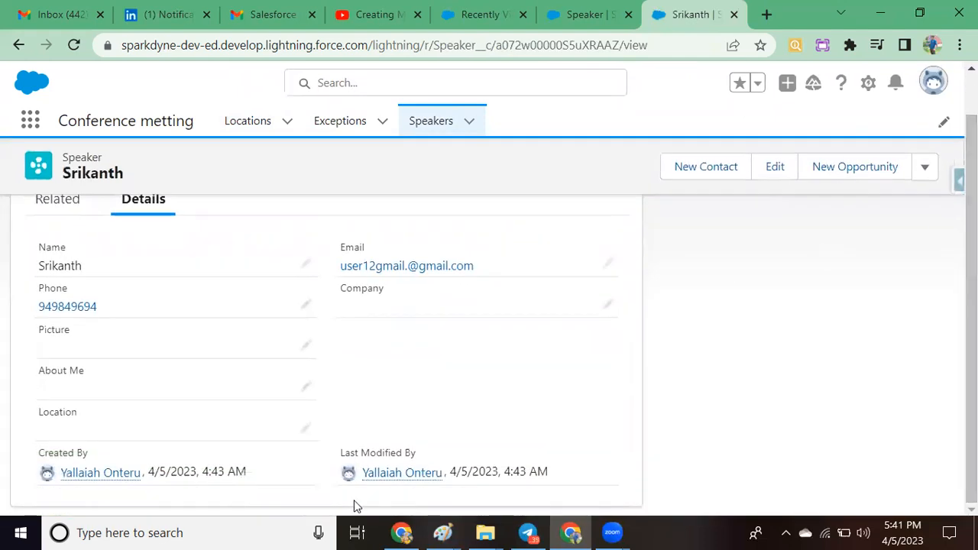
click(307, 430)
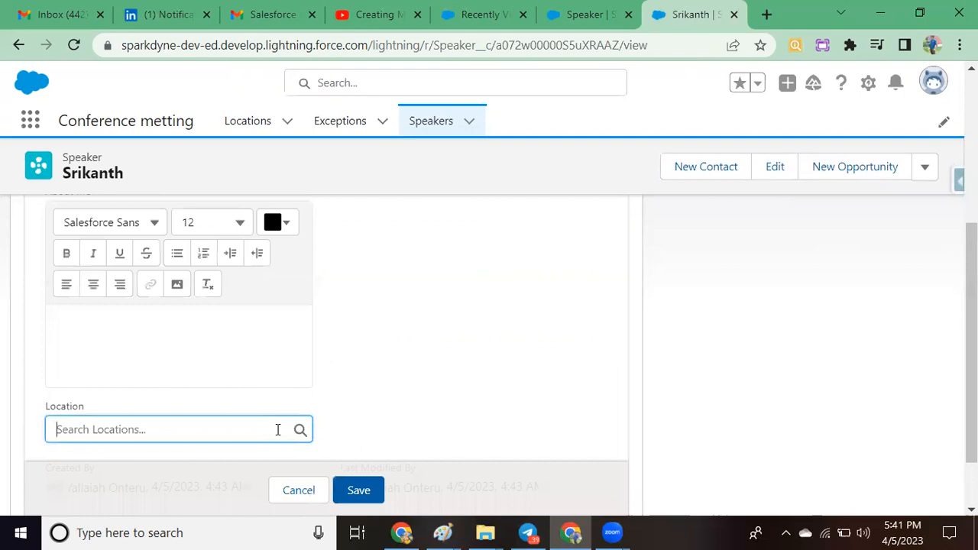
click(199, 422)
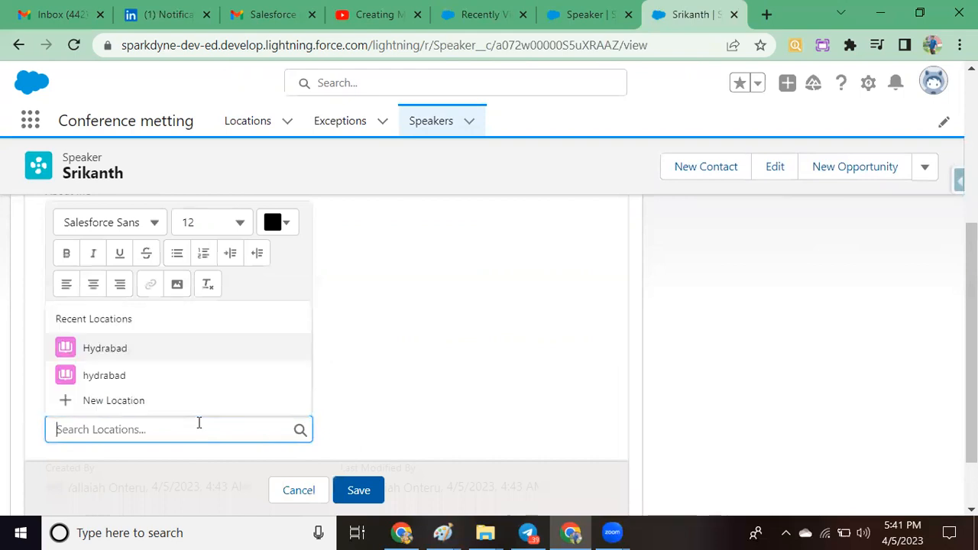
click(105, 375)
click(354, 490)
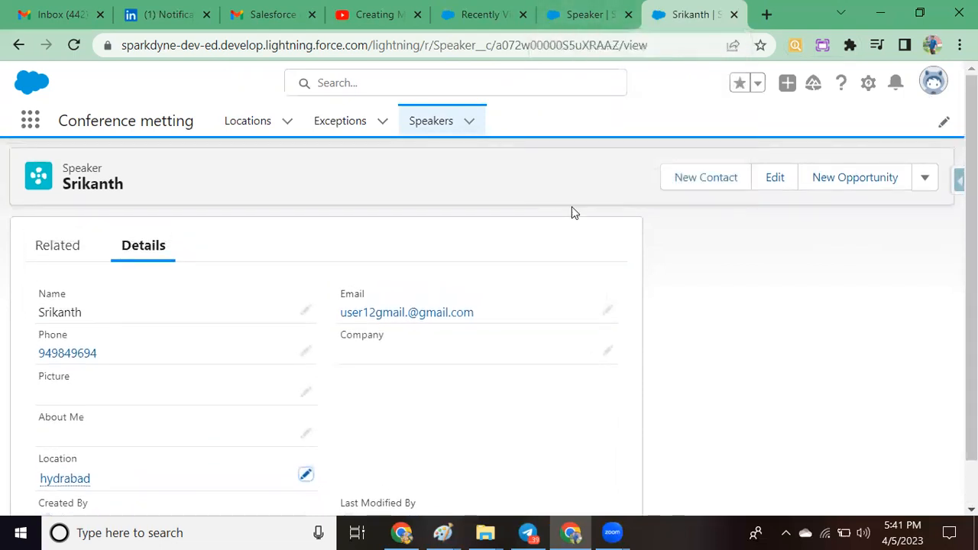
Step: Return to the Speaker object's setup, sort its fields by data type and open the Location lookup field for editing
click(478, 26)
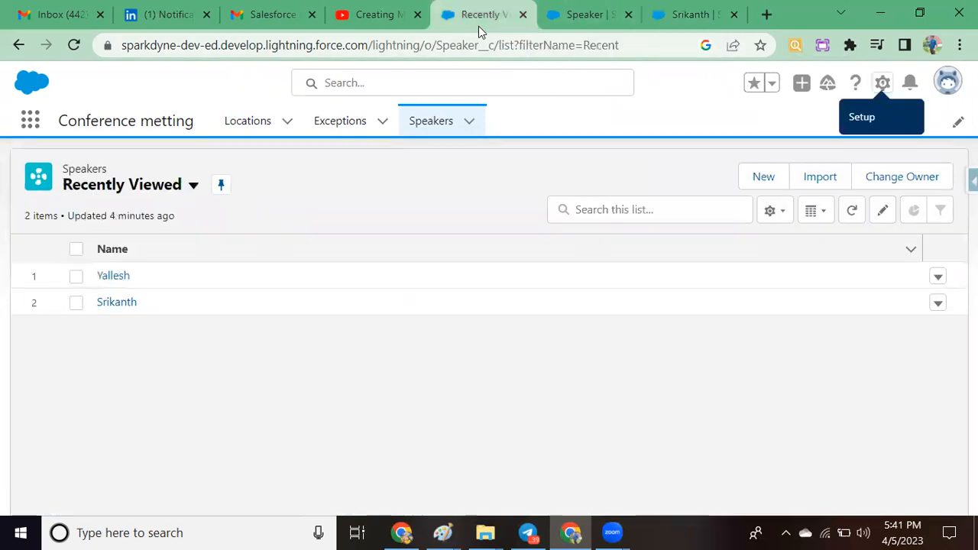
click(577, 23)
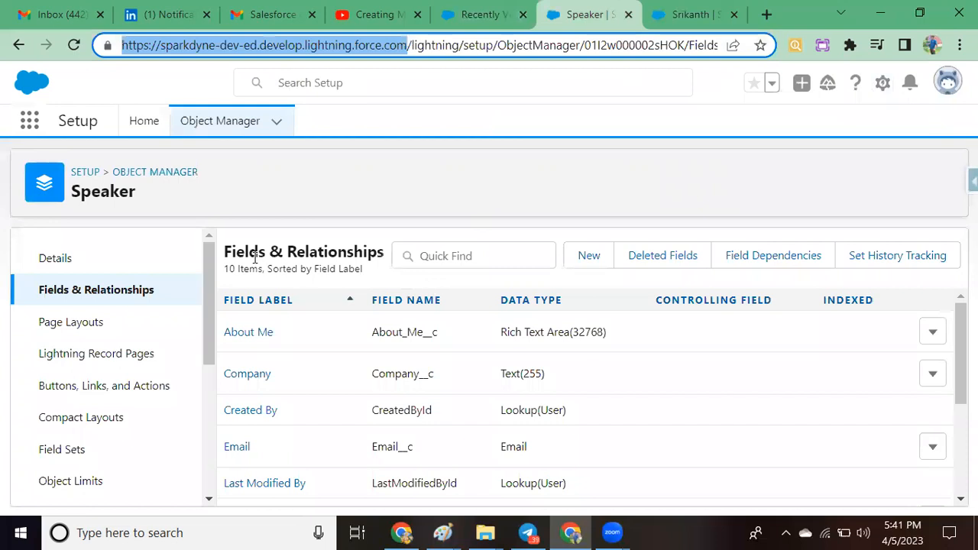
click(103, 295)
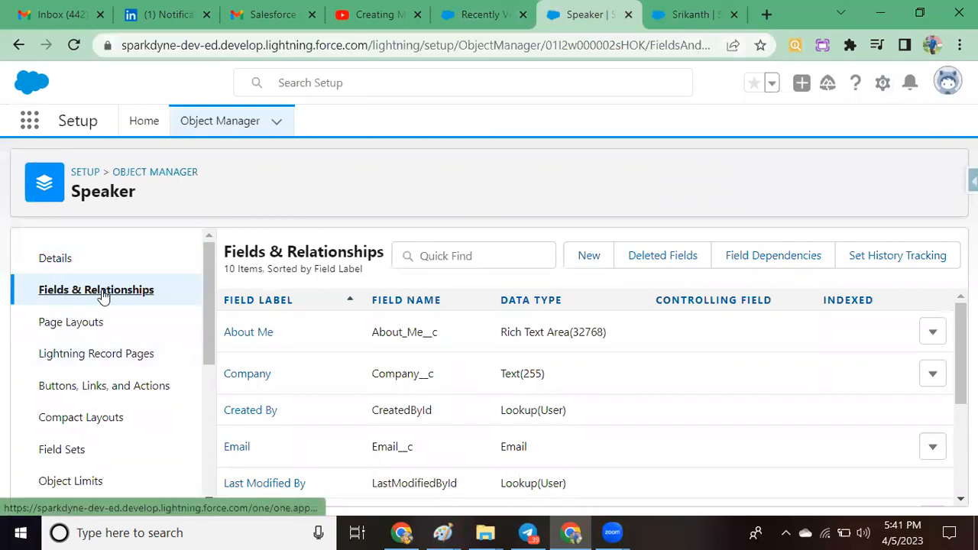
click(541, 302)
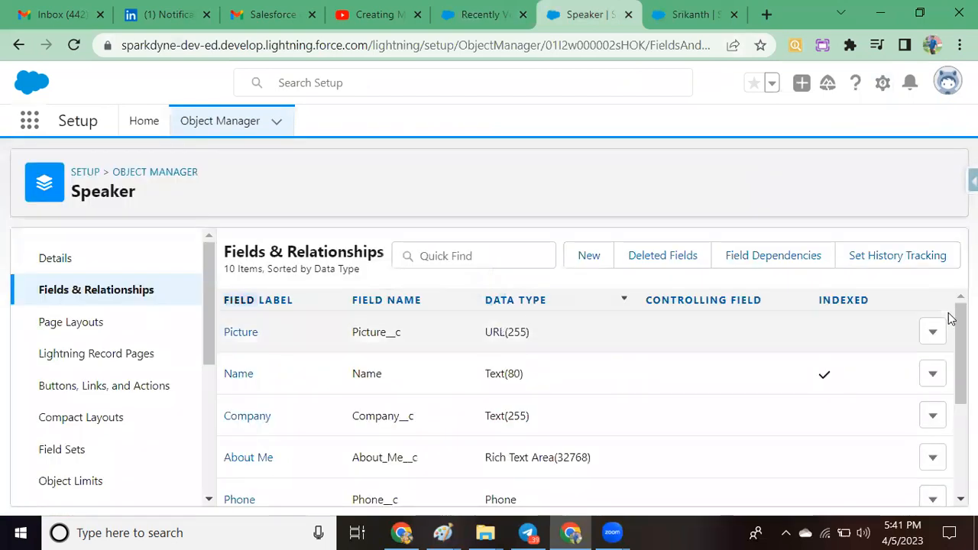
scroll(337, 423, down, 2)
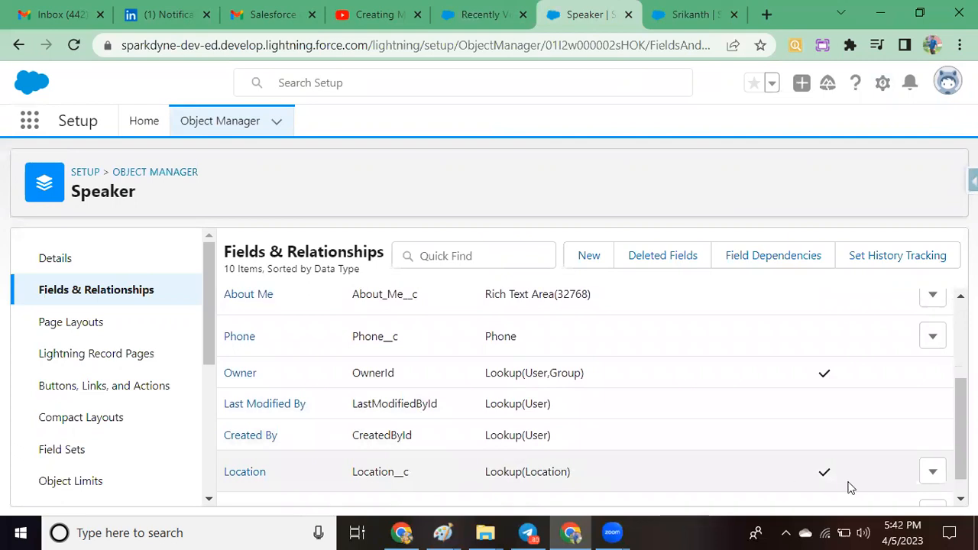
click(931, 473)
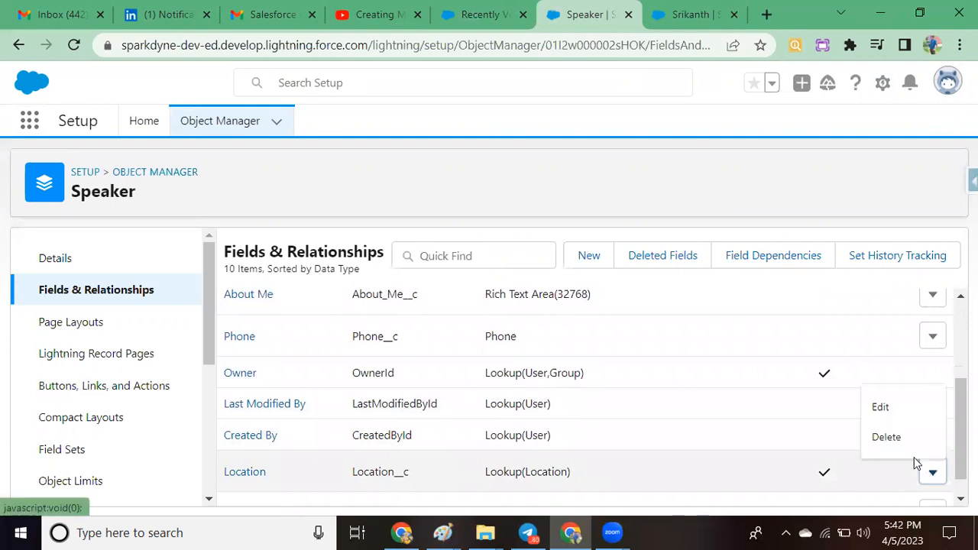
click(886, 407)
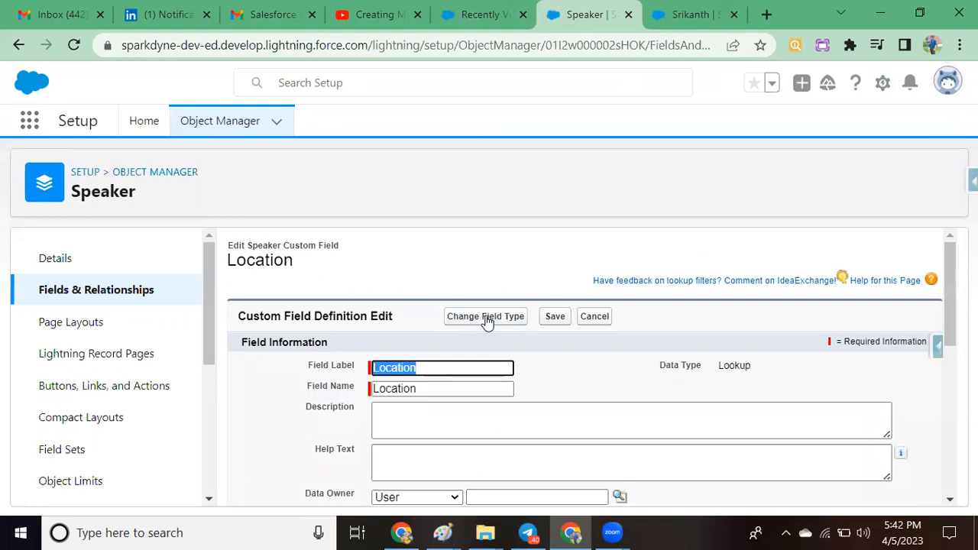
Step: Change the Location field's type to Master-Detail Relationship and save it with the default label, name and Read/Write sharing setting
mouse_move(948, 306)
mouse_down()
mouse_move(950, 367)
mouse_move(947, 308)
mouse_up()
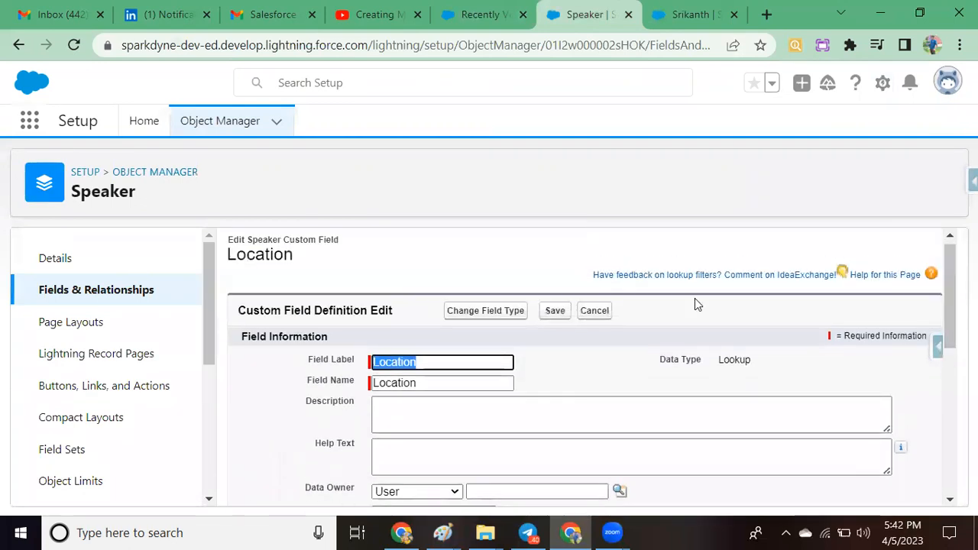
click(494, 310)
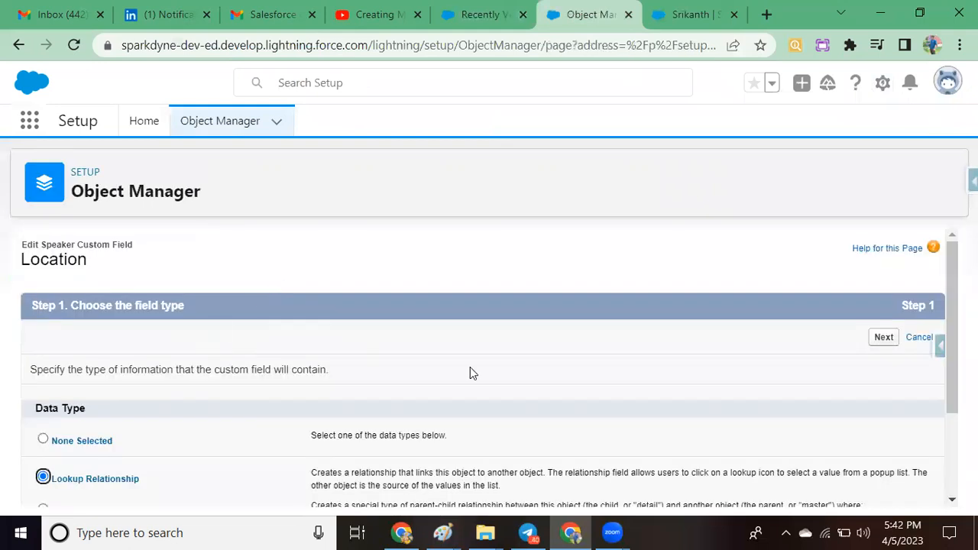
drag(951, 256, 950, 314)
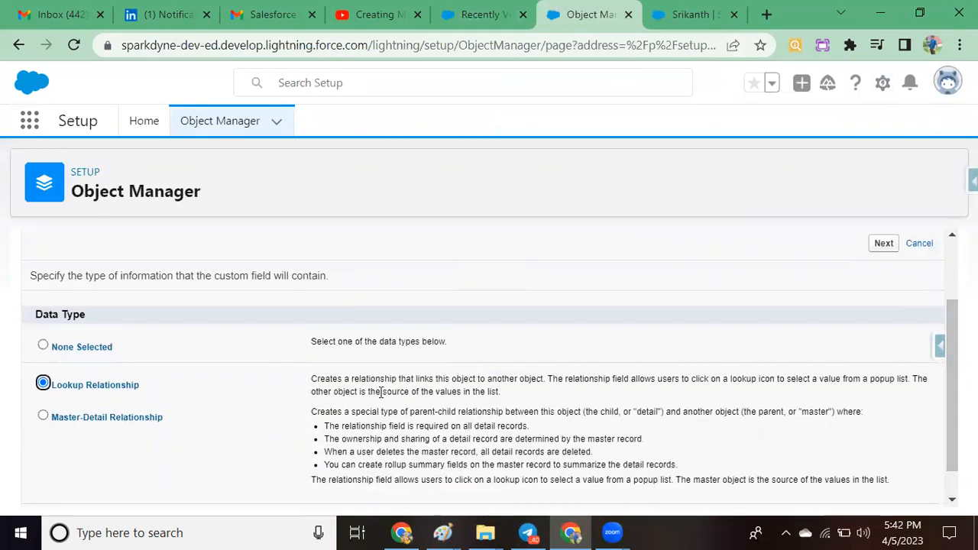
click(43, 415)
scroll(489, 375, down, 1)
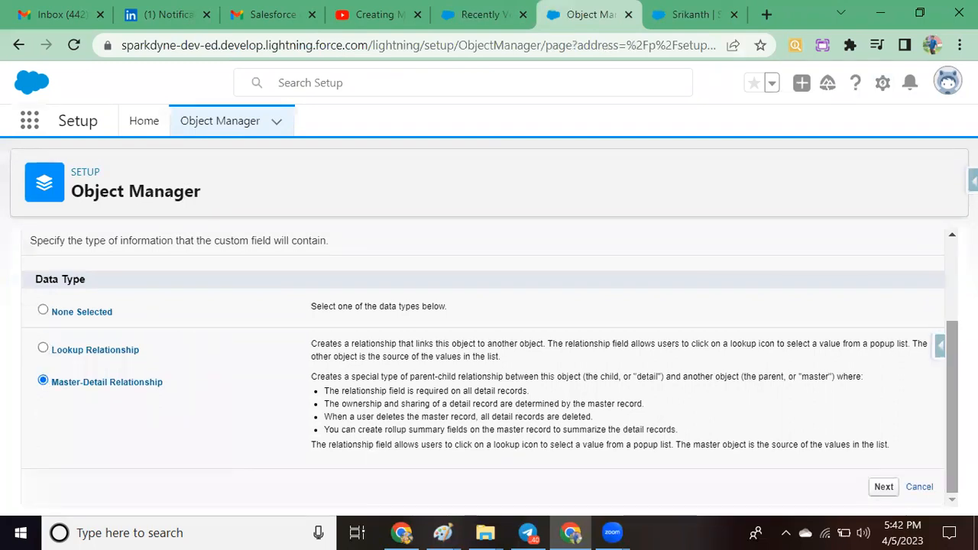
click(883, 488)
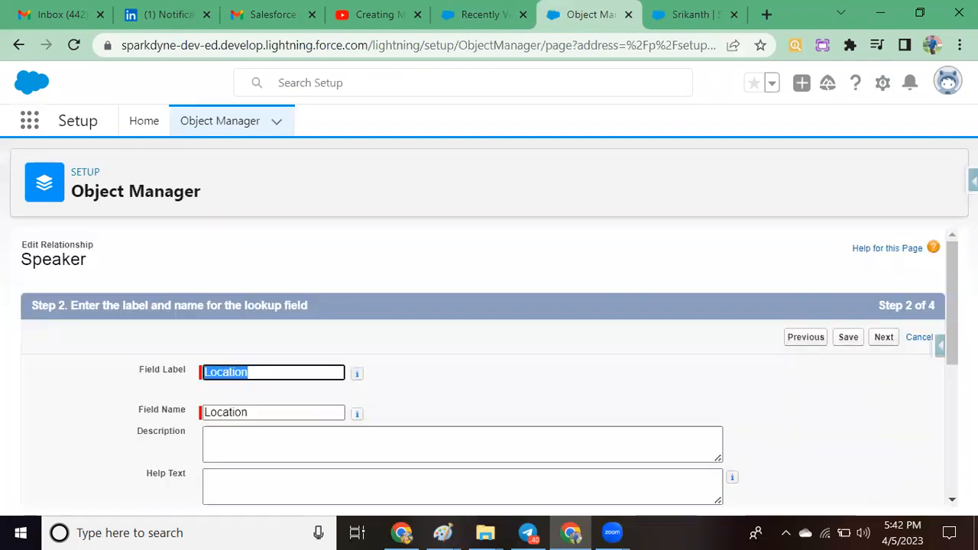
drag(947, 285, 949, 413)
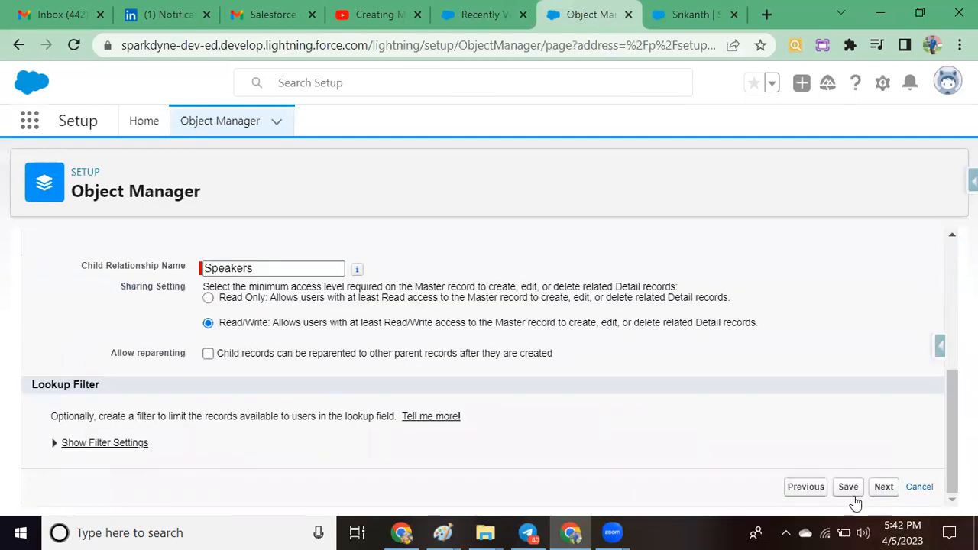
click(849, 492)
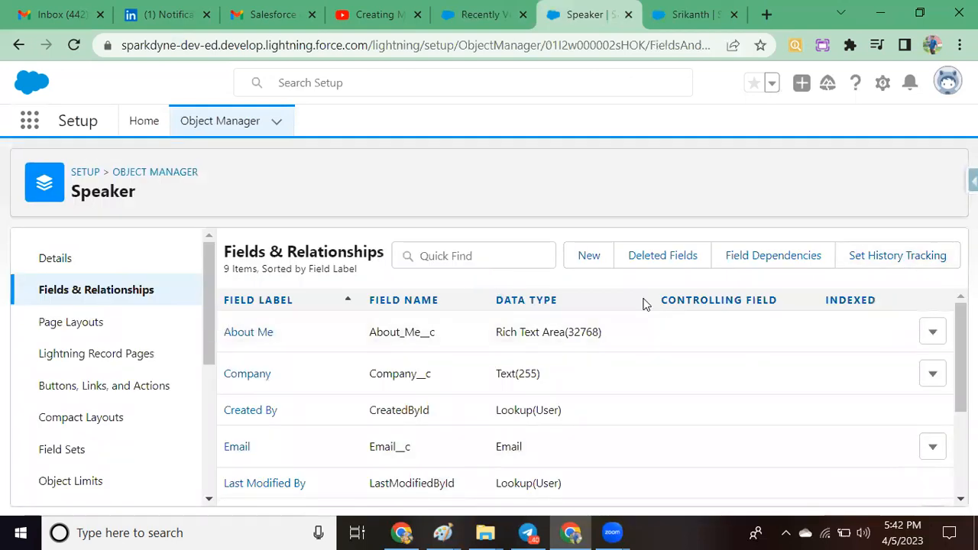
Step: Sort the Speaker fields by data type and check the Location field's data type
click(540, 302)
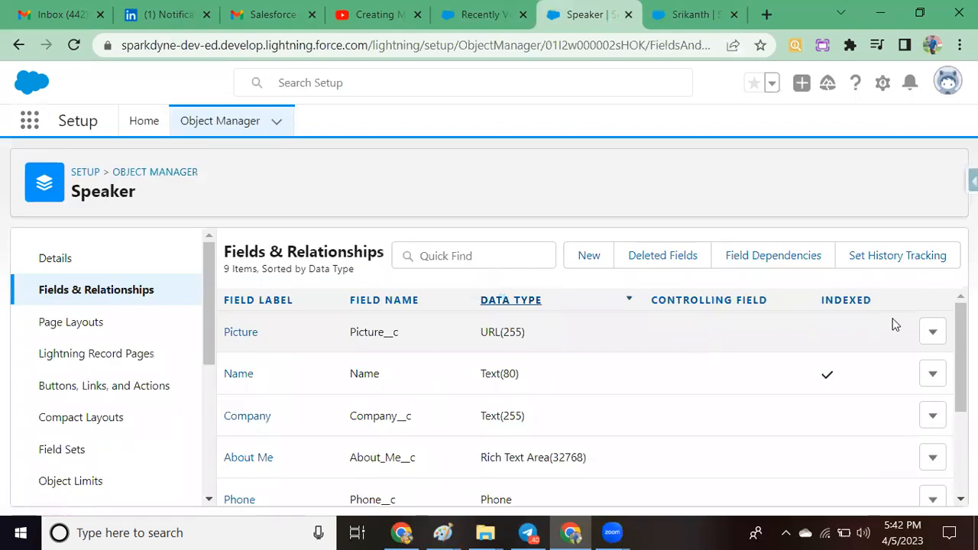
scroll(585, 397, down, 3)
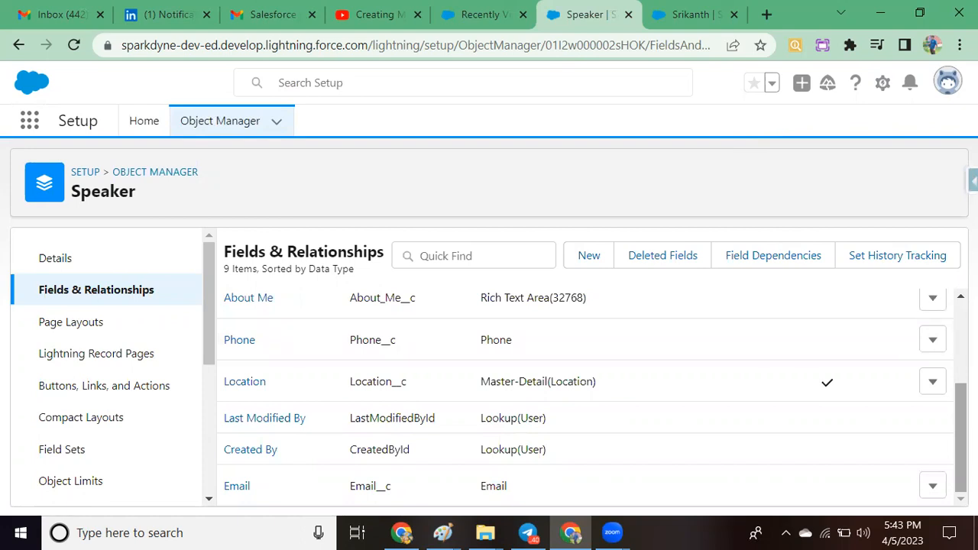
scroll(584, 398, up, 5)
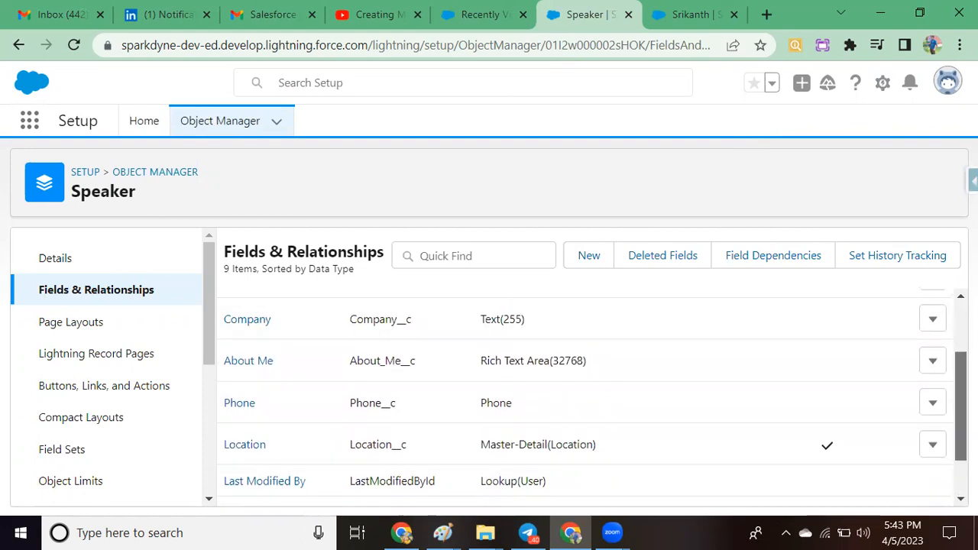